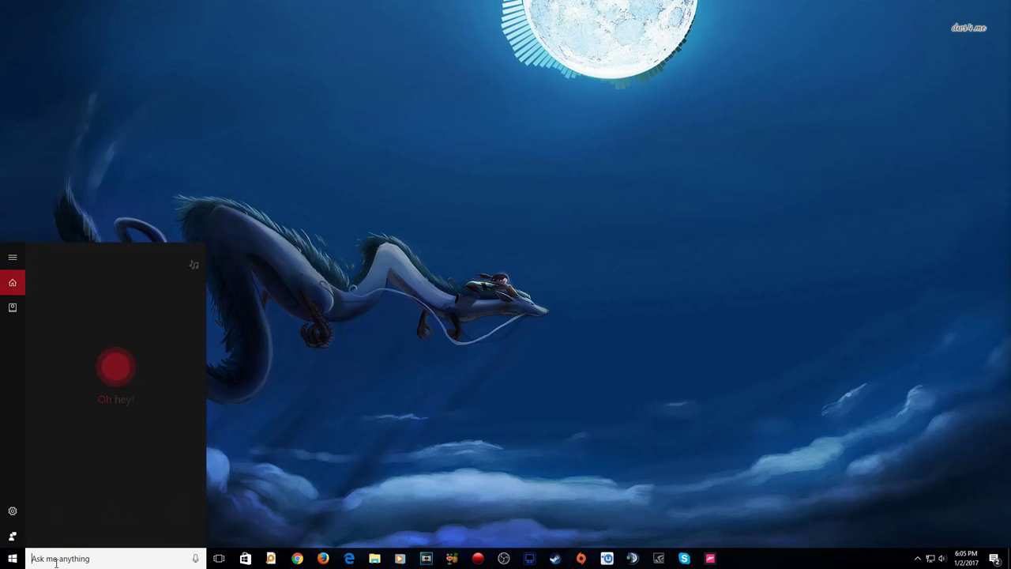
- Search for "logite", open Logitech Gaming Software, and place the browser window with the wheel photo beside the Profiler
{"action": "key", "text": "BackSpace"}
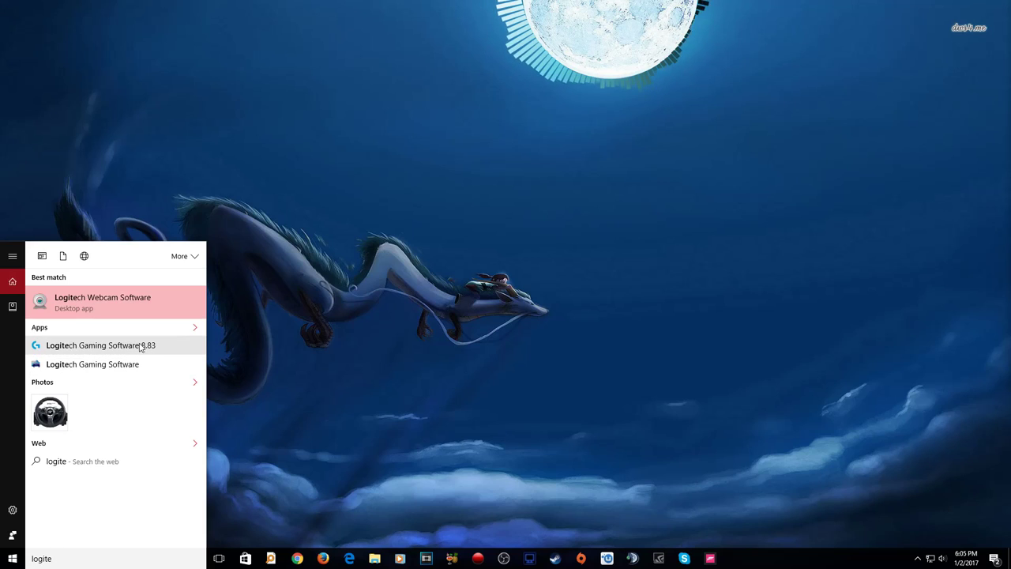
{"action": "left_click", "coordinate": [100, 365]}
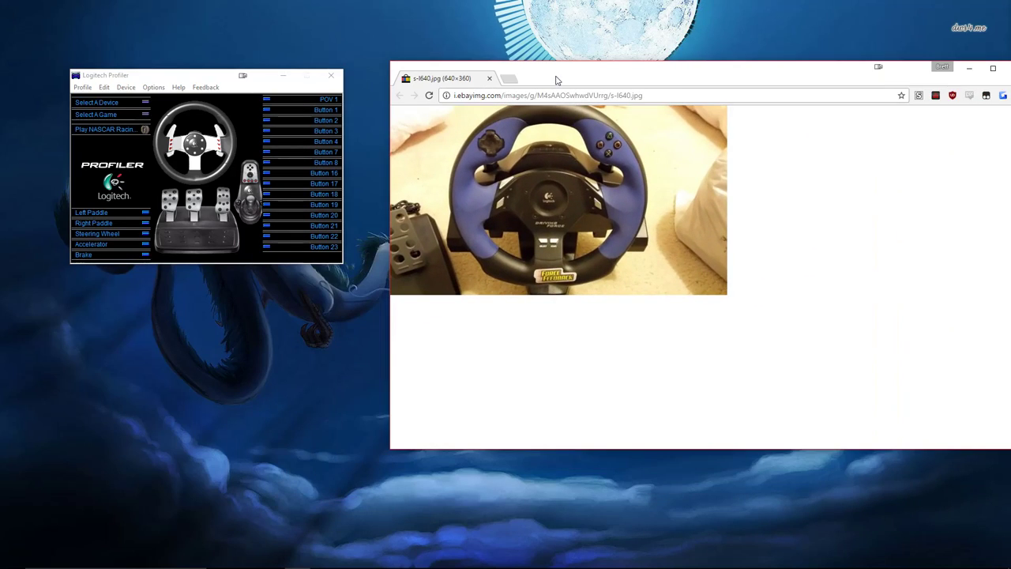
{"action": "left_click_drag", "start_coordinate": [555, 79], "coordinate": [517, 63]}
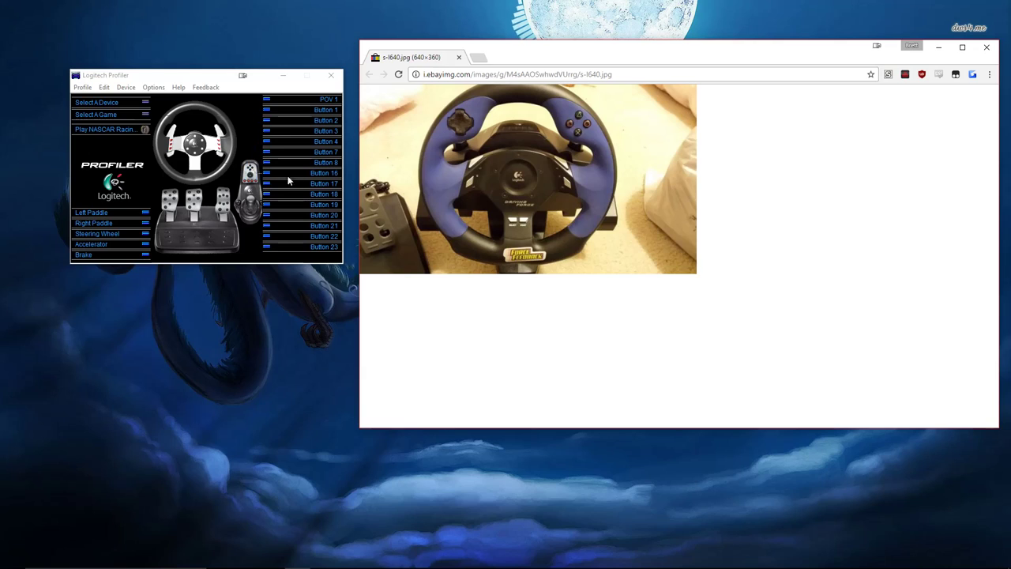
{"action": "mouse_move", "coordinate": [512, 55]}
{"action": "left_mouse_down"}
{"action": "mouse_move", "coordinate": [494, 59]}
{"action": "mouse_move", "coordinate": [507, 60]}
{"action": "left_mouse_up"}
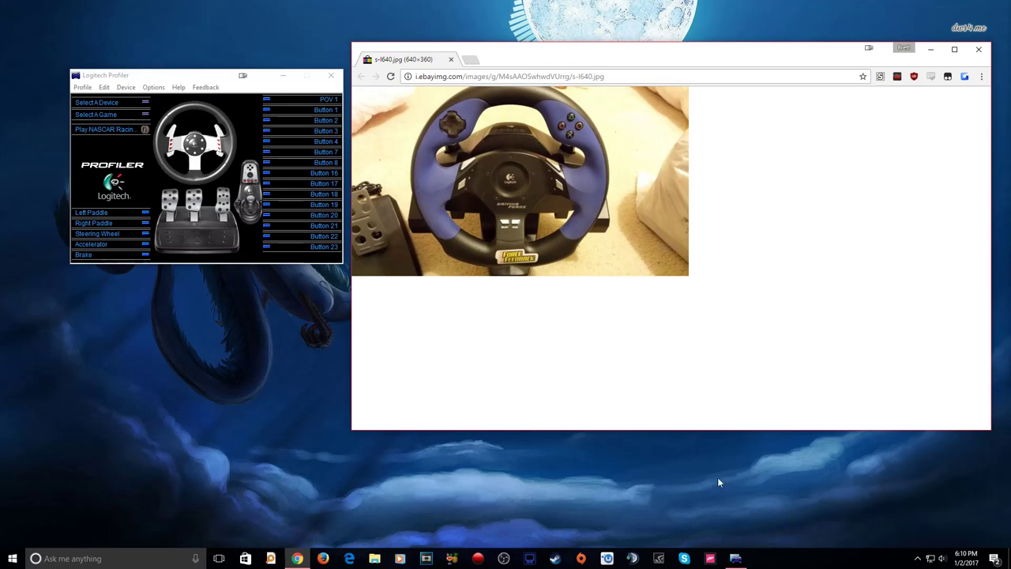
- Search for "control" to open Control Panel, go to Devices and Printers, and close the browser window showing the wheel photo
{"action": "left_click", "coordinate": [150, 566]}
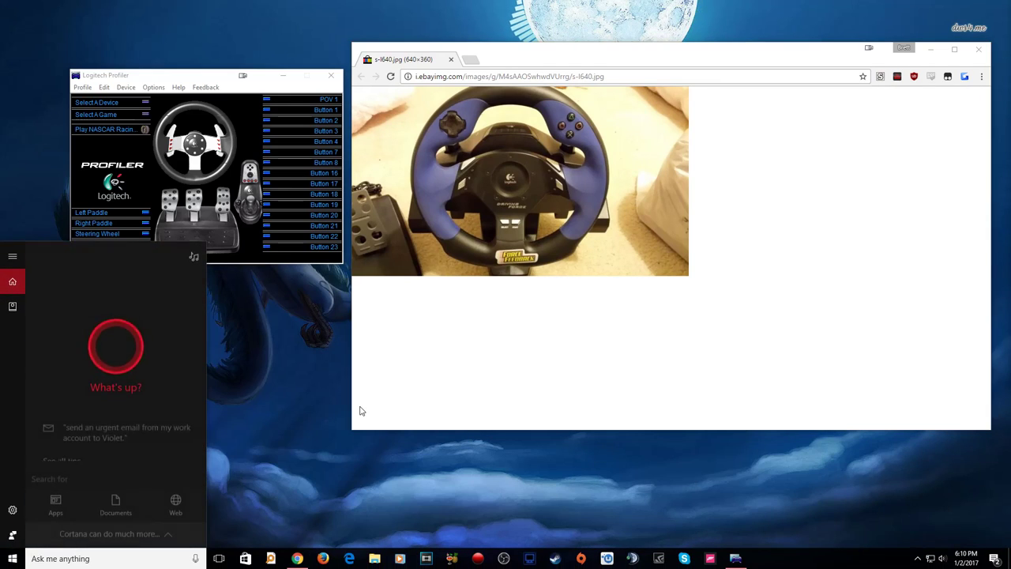
{"action": "type", "text": "control"}
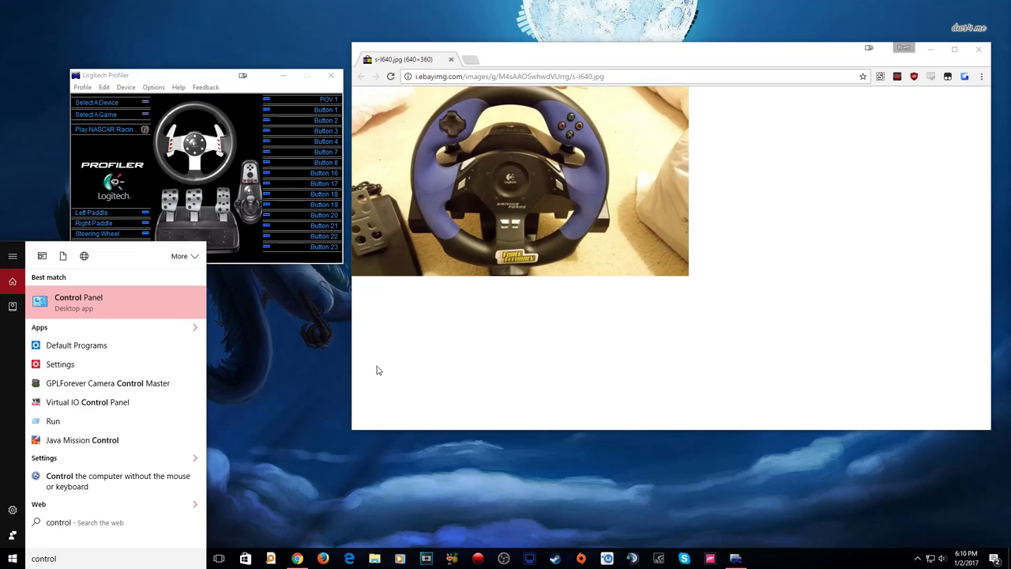
{"action": "left_click", "coordinate": [65, 314]}
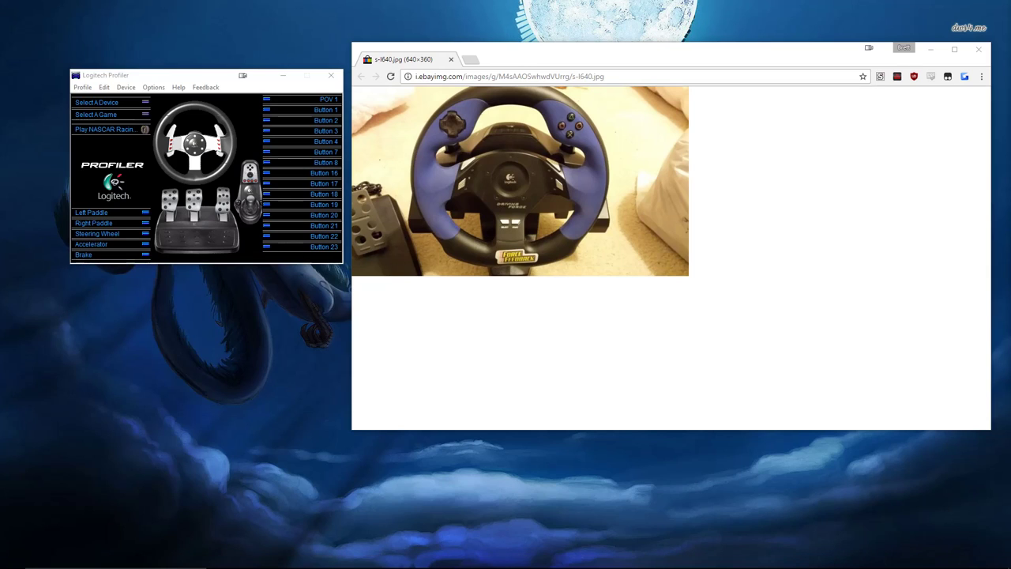
{"action": "left_click_drag", "start_coordinate": [81, 192], "coordinate": [364, 103]}
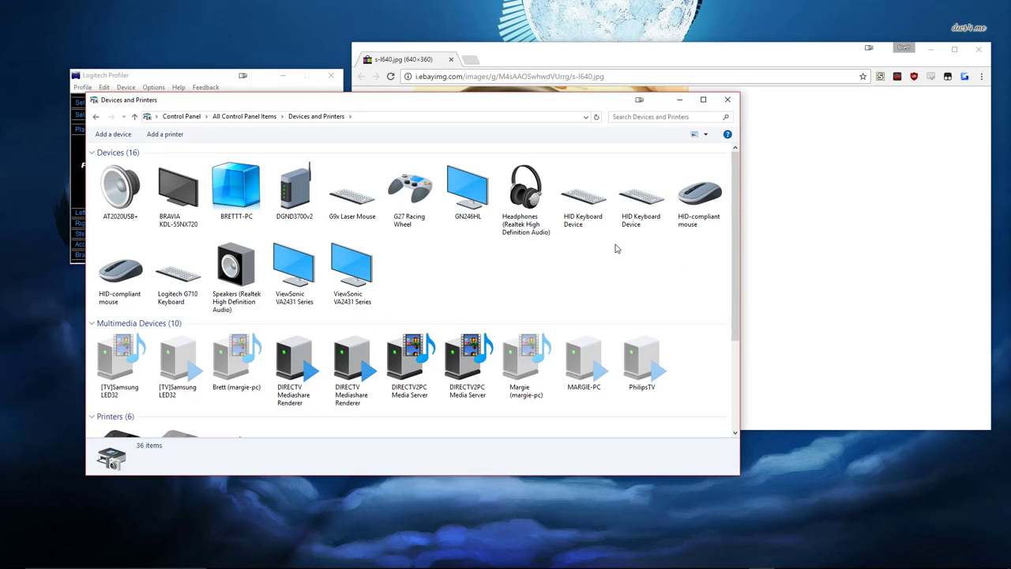
{"action": "left_click", "coordinate": [976, 48]}
{"action": "left_click_drag", "start_coordinate": [438, 102], "coordinate": [549, 149]}
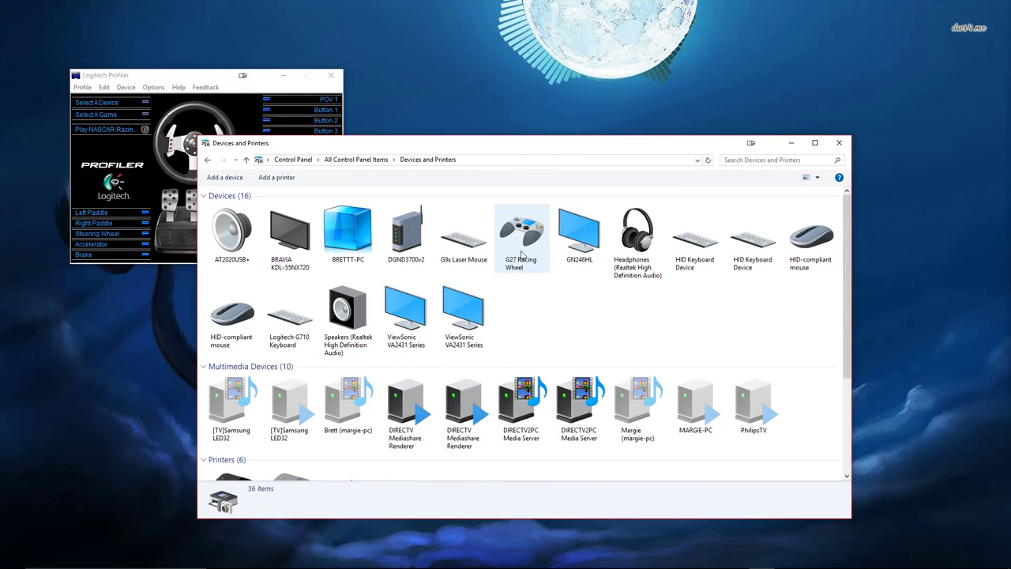
- Open the properties of the G27 Racing Wheel and show its hardware device functions
{"action": "right_click", "coordinate": [523, 254]}
{"action": "left_click", "coordinate": [501, 293]}
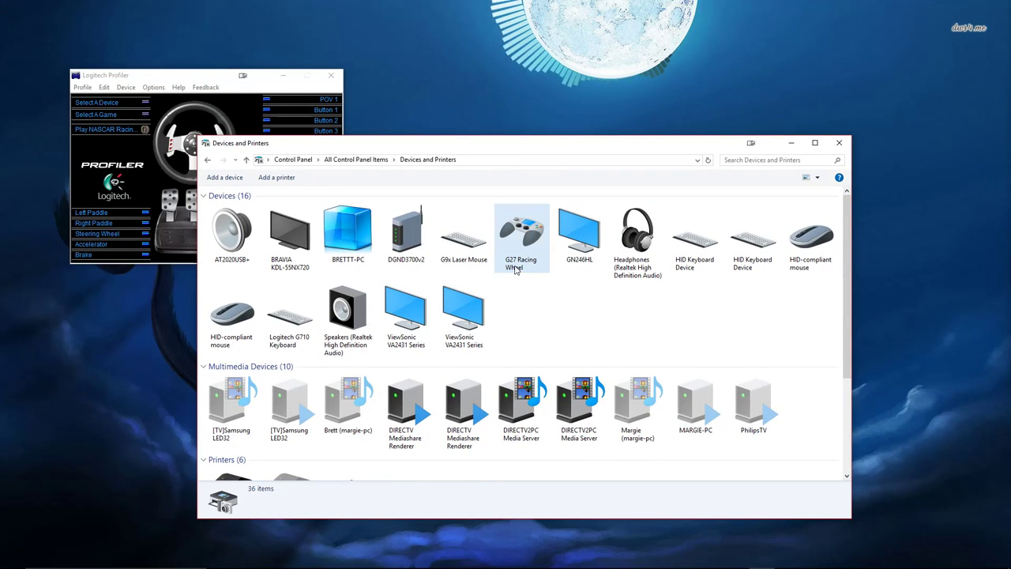
{"action": "left_click", "coordinate": [529, 265]}
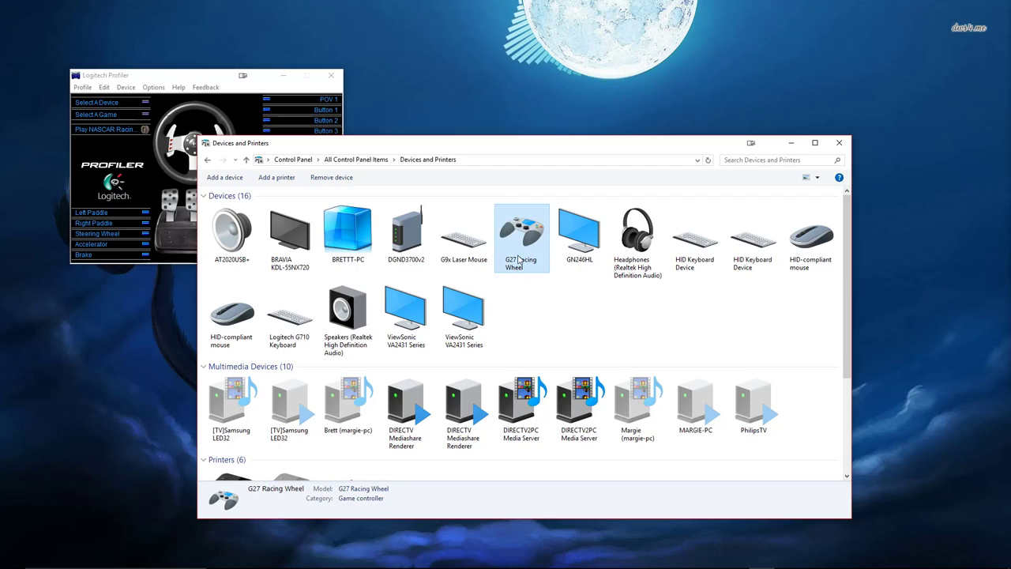
{"action": "right_click", "coordinate": [519, 257]}
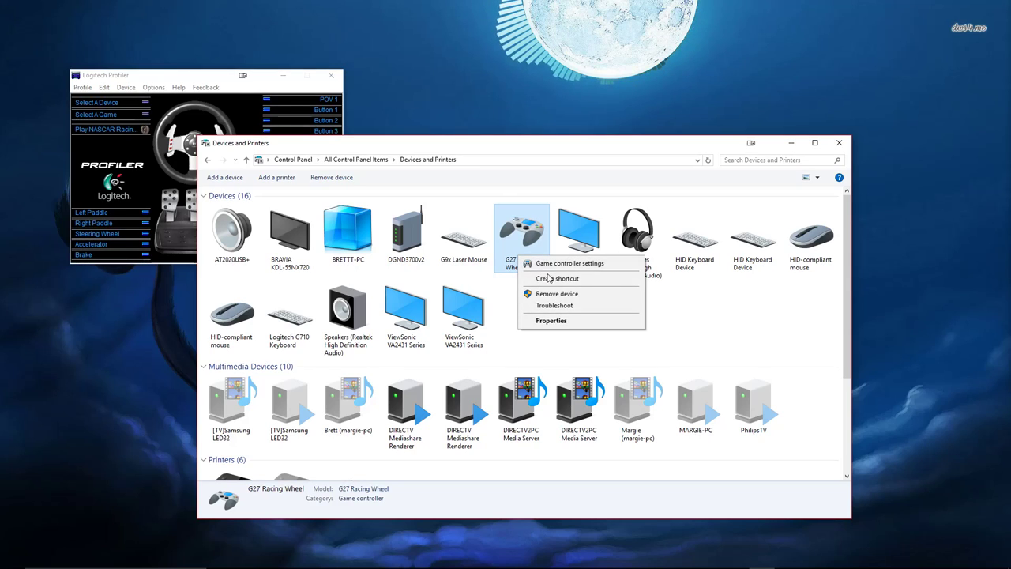
{"action": "left_click", "coordinate": [574, 322]}
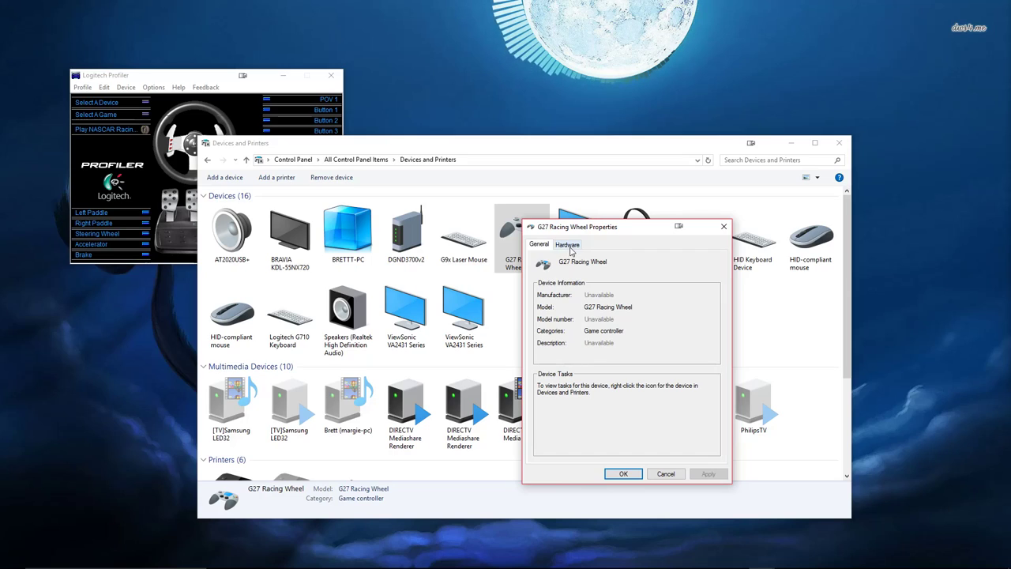
{"action": "left_click", "coordinate": [568, 245]}
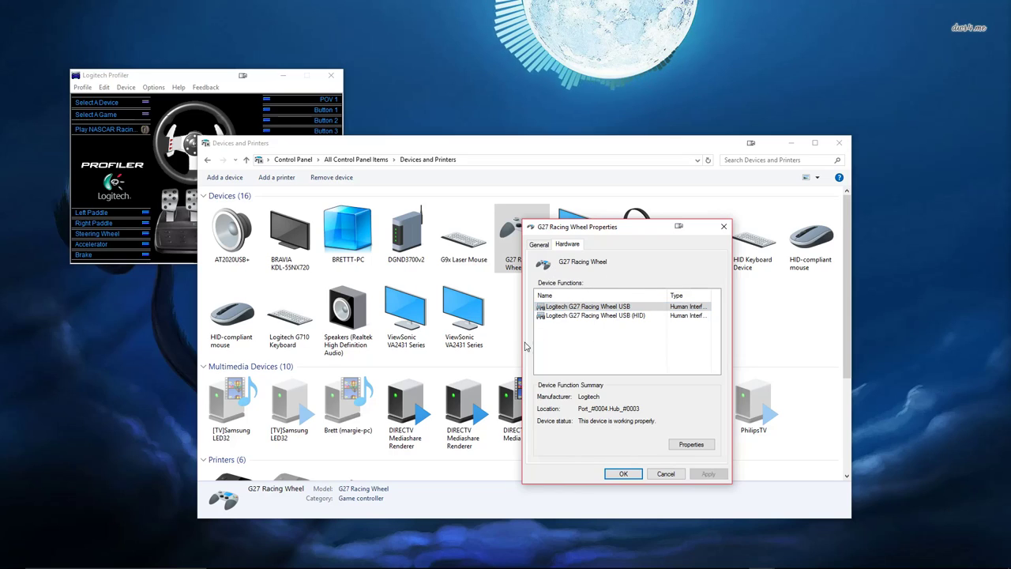
- Select the Logitech G27 Racing Wheel USB function and open its properties
{"action": "left_click", "coordinate": [538, 247]}
{"action": "left_click", "coordinate": [563, 246]}
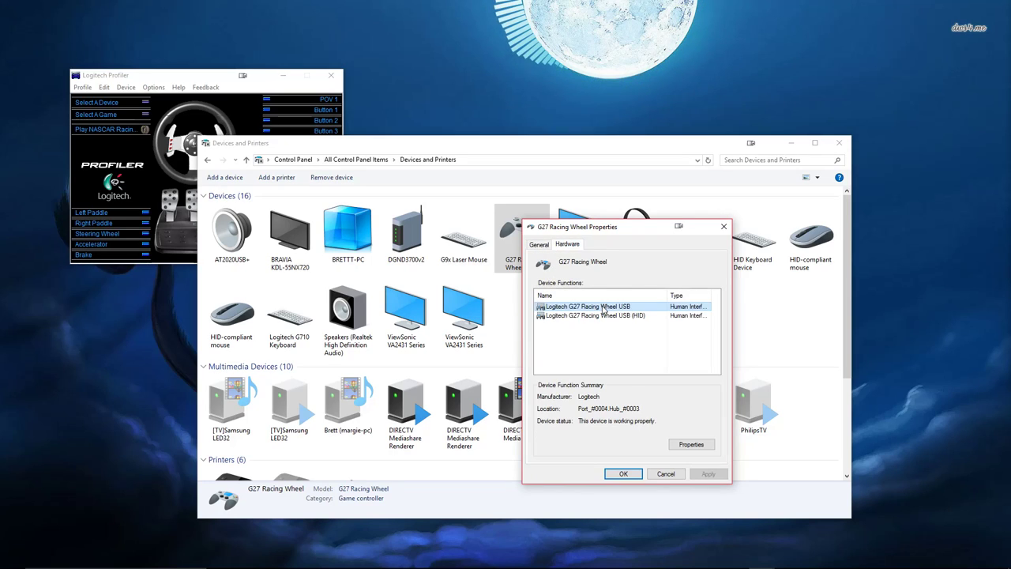
{"action": "left_click", "coordinate": [600, 307]}
{"action": "left_click", "coordinate": [540, 245]}
{"action": "left_click", "coordinate": [564, 244]}
{"action": "left_click", "coordinate": [598, 316]}
{"action": "key", "text": "Up"}
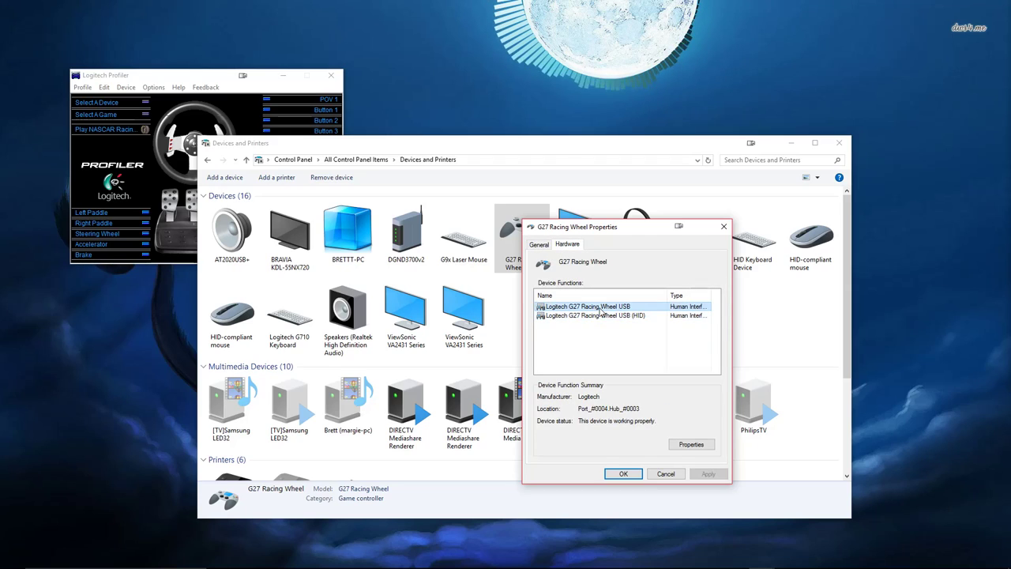
{"action": "left_click", "coordinate": [691, 444]}
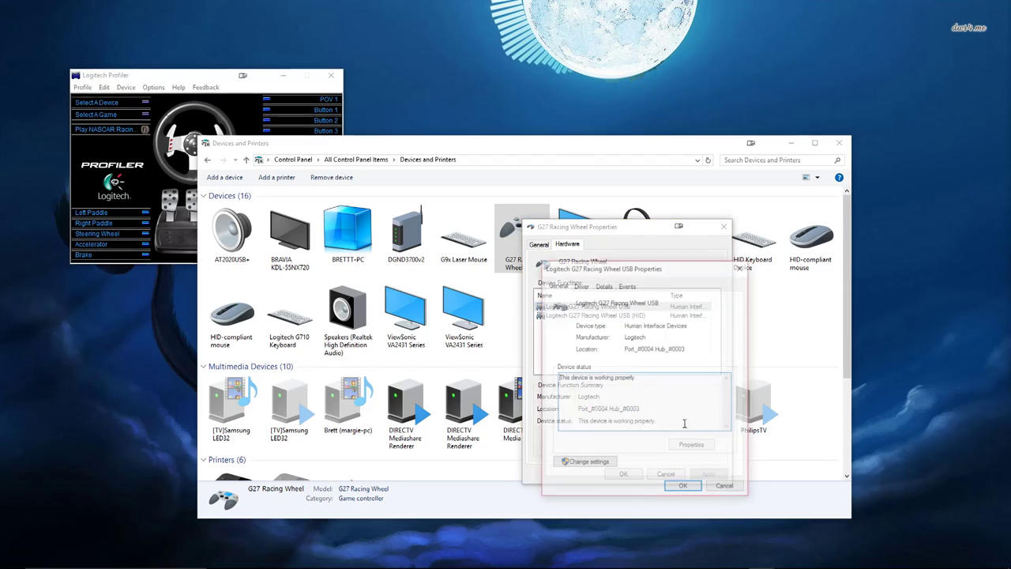
- Enable changing the settings of the Logitech G27 Racing Wheel USB device and show its driver options
{"action": "left_click_drag", "start_coordinate": [624, 275], "coordinate": [627, 245]}
{"action": "left_click", "coordinate": [583, 254]}
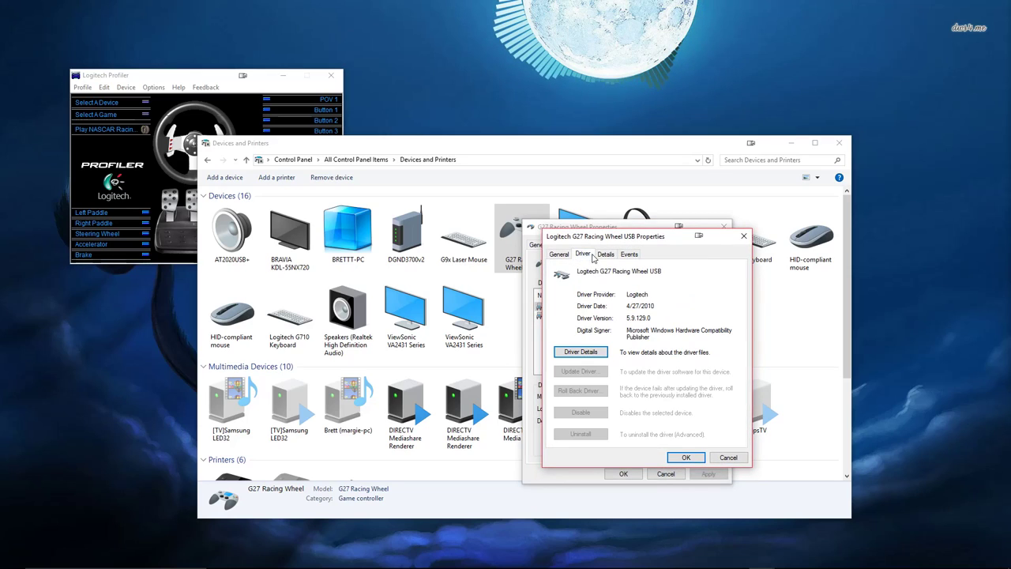
{"action": "left_click", "coordinate": [559, 253]}
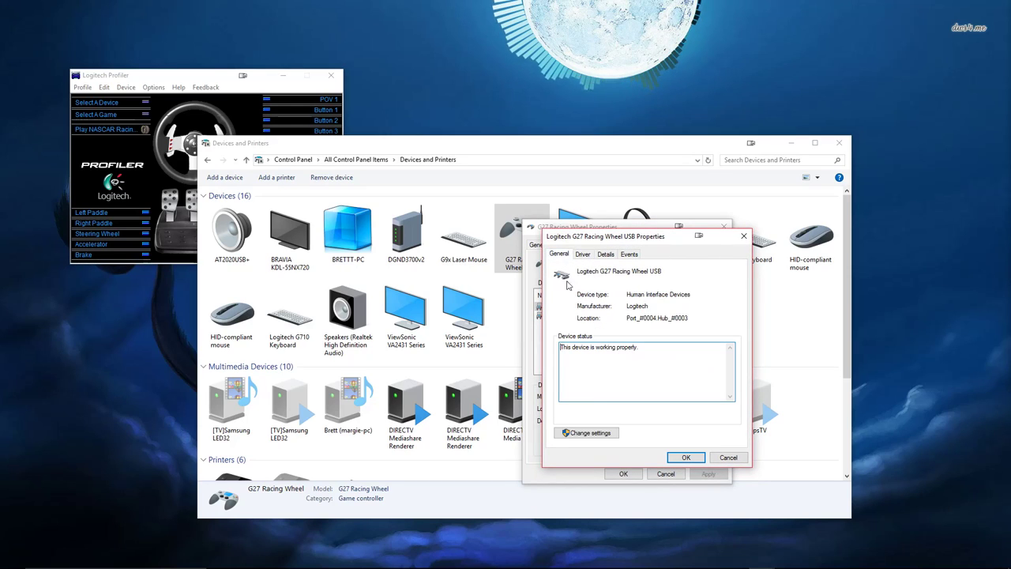
{"action": "left_click", "coordinate": [589, 433]}
{"action": "left_click_drag", "start_coordinate": [229, 145], "coordinate": [627, 251]}
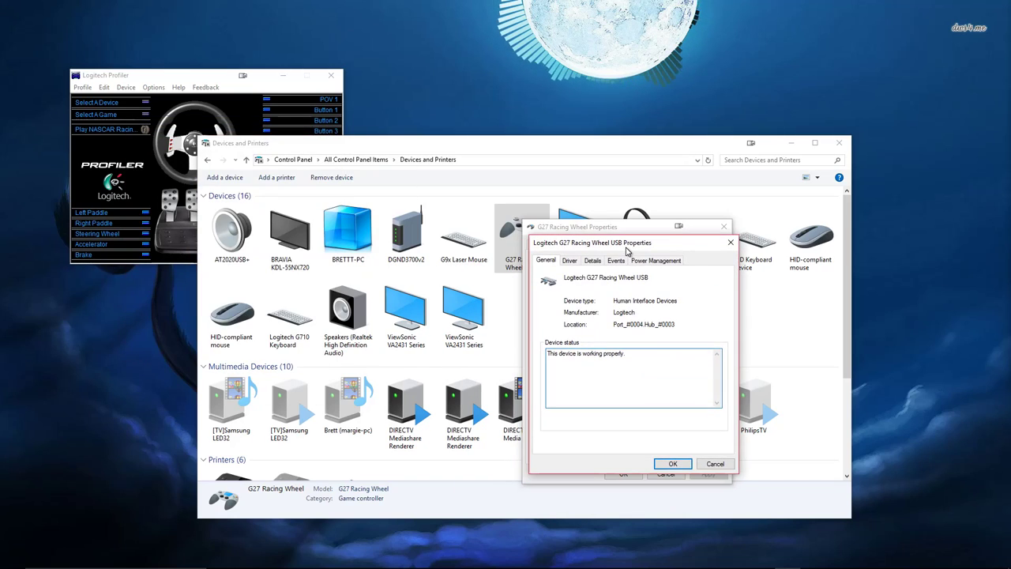
{"action": "left_click", "coordinate": [570, 260]}
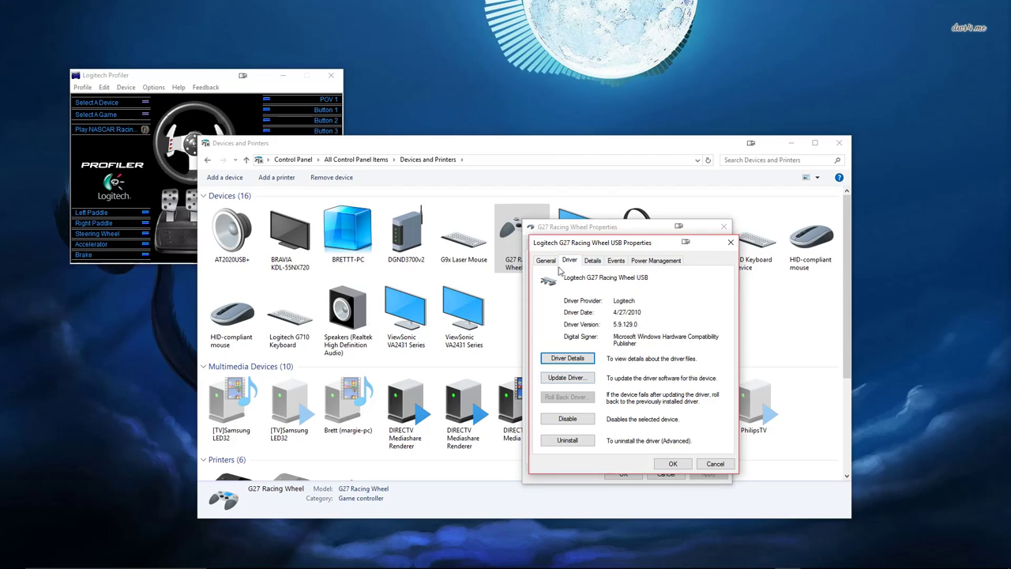
- Update the wheel's USB driver manually by installing USB Input Device from the list of compatible drivers on the computer
{"action": "left_click", "coordinate": [567, 378]}
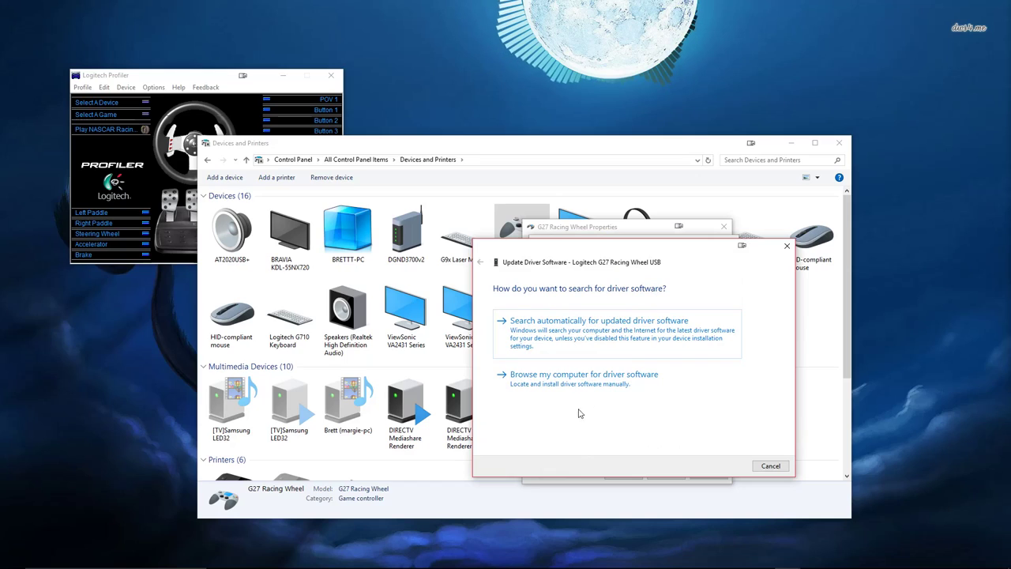
{"action": "left_click", "coordinate": [583, 379]}
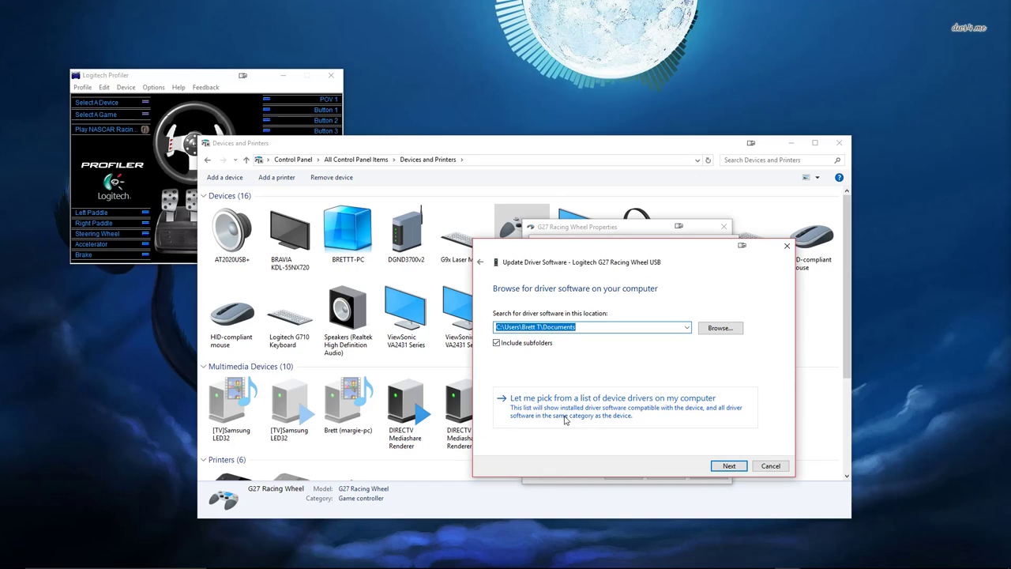
{"action": "left_click", "coordinate": [643, 410]}
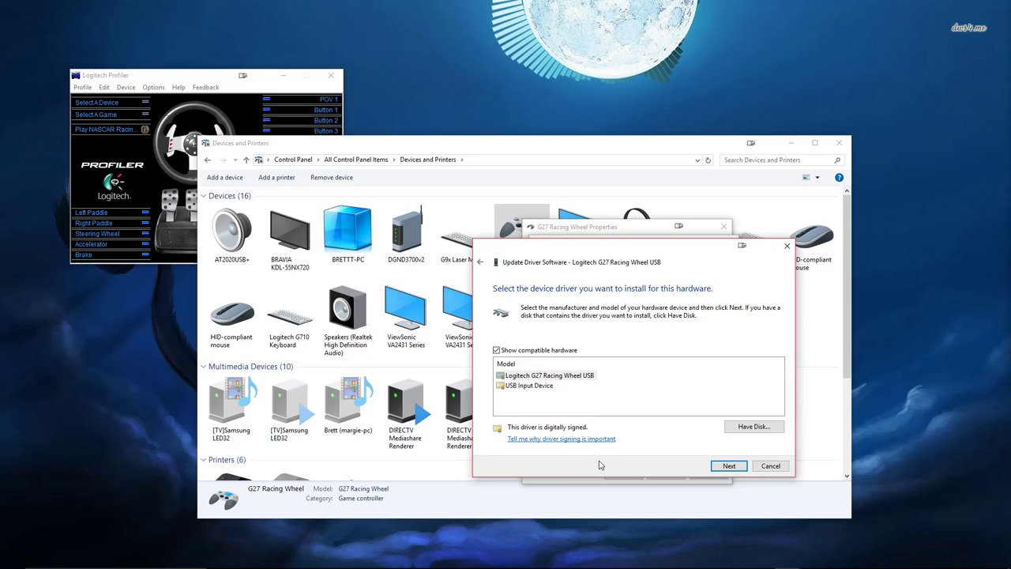
{"action": "left_click", "coordinate": [538, 387]}
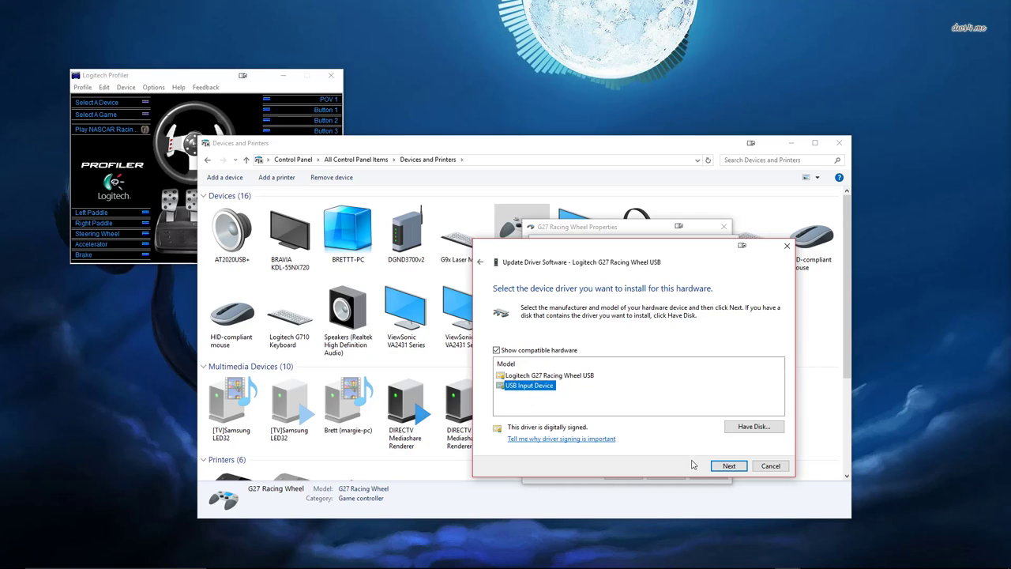
{"action": "left_click", "coordinate": [720, 467]}
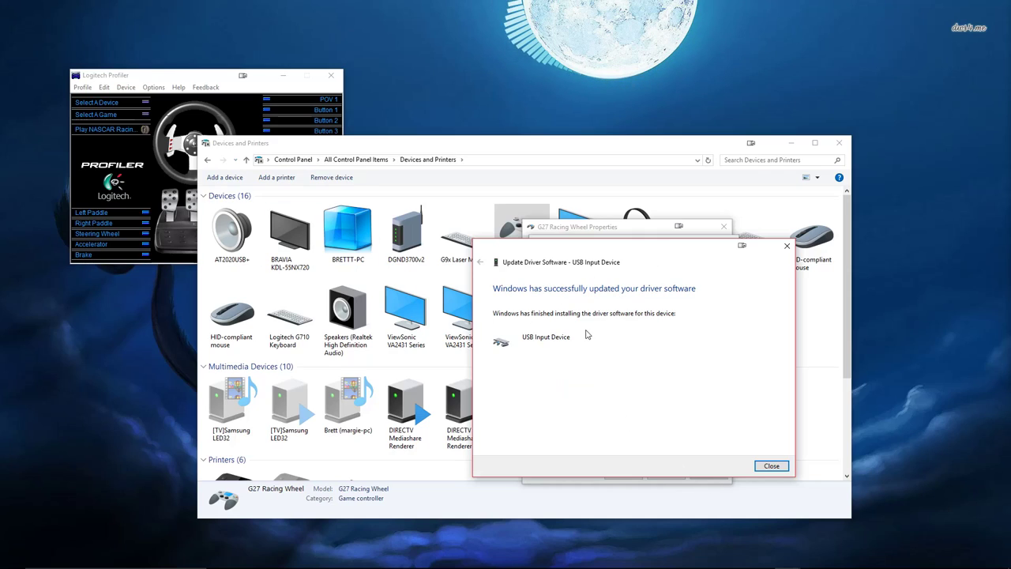
{"action": "left_click", "coordinate": [771, 465]}
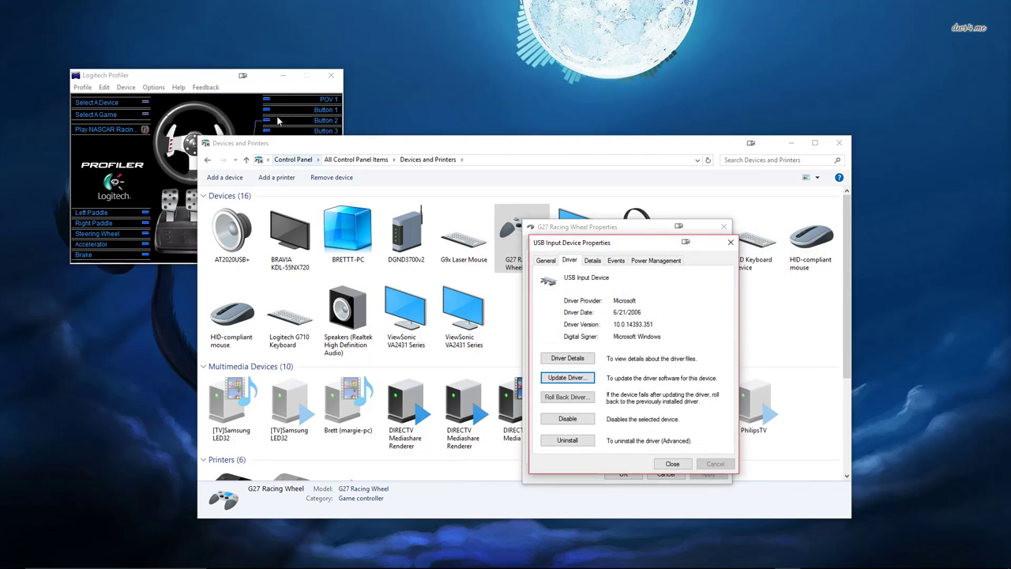
- Bring Logitech Profiler to the front, close the device properties dialogs, and shift the Profiler window slightly
{"action": "left_click", "coordinate": [221, 107]}
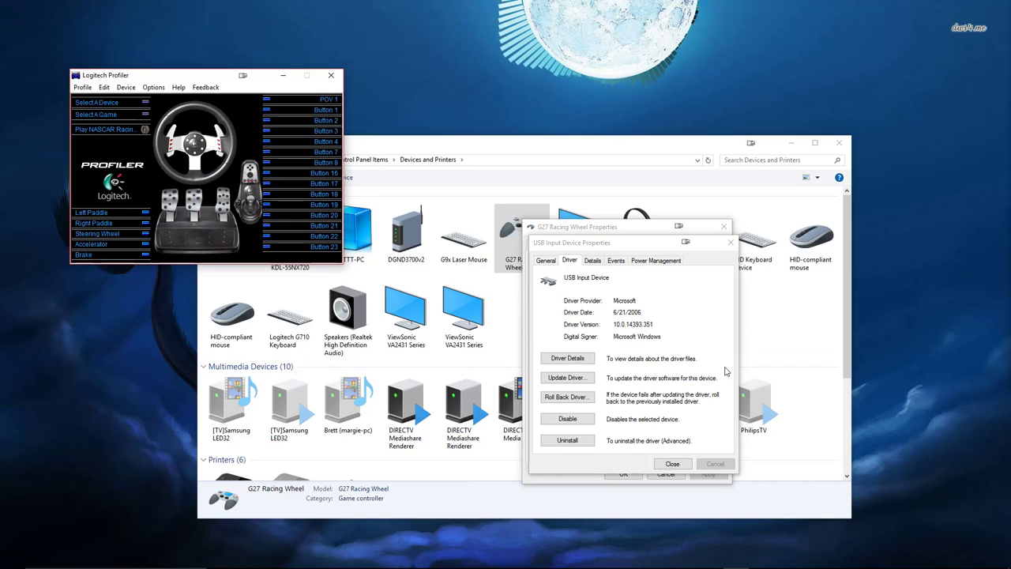
{"action": "left_click", "coordinate": [682, 463]}
{"action": "left_click", "coordinate": [629, 475]}
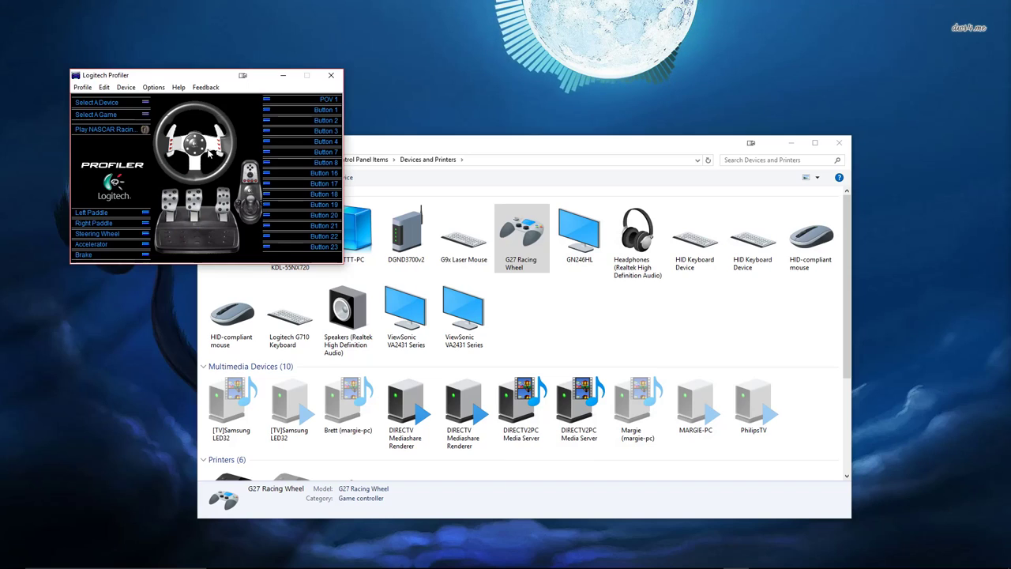
{"action": "left_click_drag", "start_coordinate": [172, 82], "coordinate": [182, 103]}
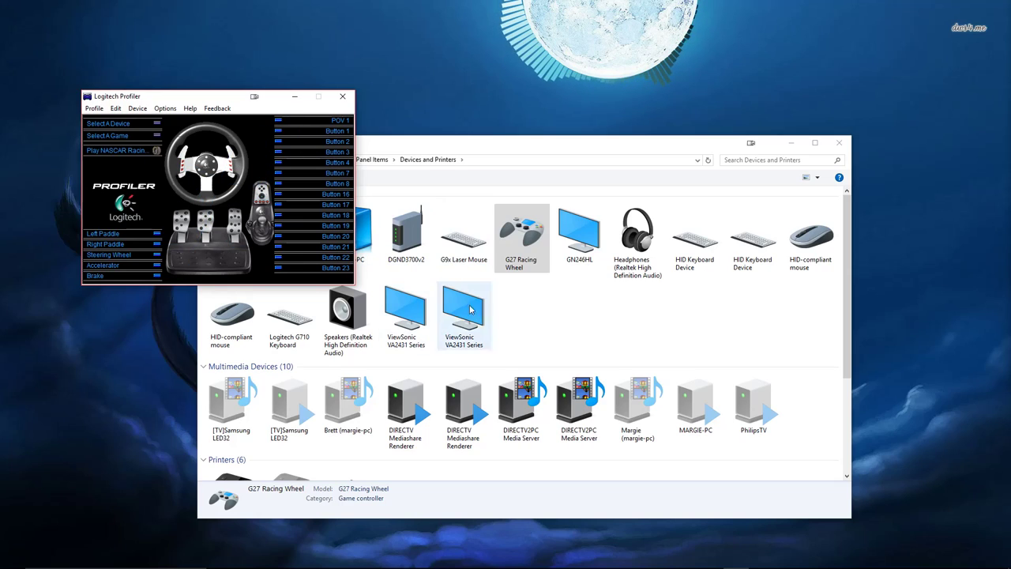
- Reopen the G27 Racing Wheel's hardware functions and open the properties of Logitech G27 Racing Wheel USB (HID)
{"action": "left_click", "coordinate": [543, 251]}
{"action": "right_click", "coordinate": [544, 251]}
{"action": "left_click", "coordinate": [600, 306]}
{"action": "left_click", "coordinate": [593, 273]}
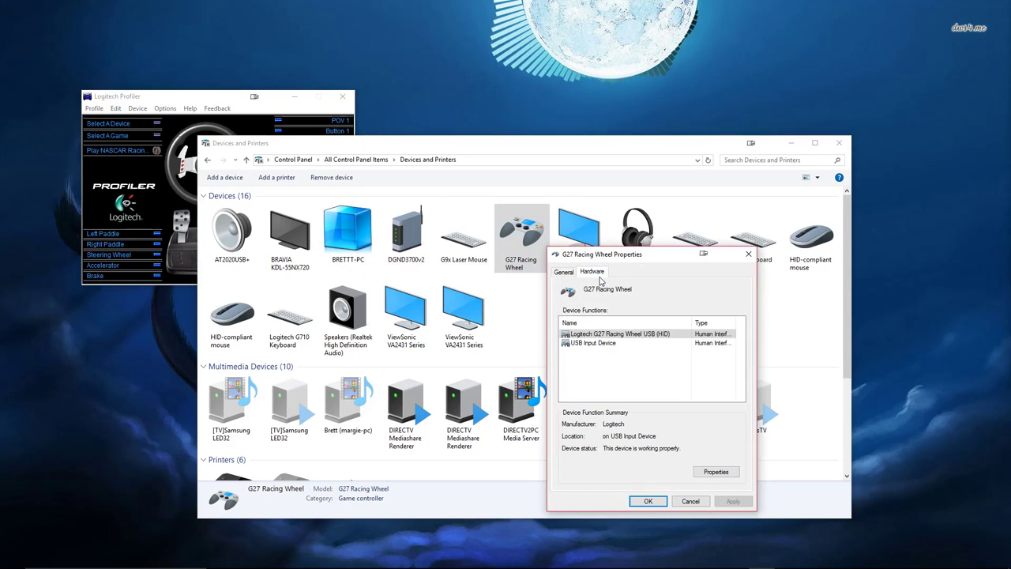
{"action": "left_click", "coordinate": [716, 472]}
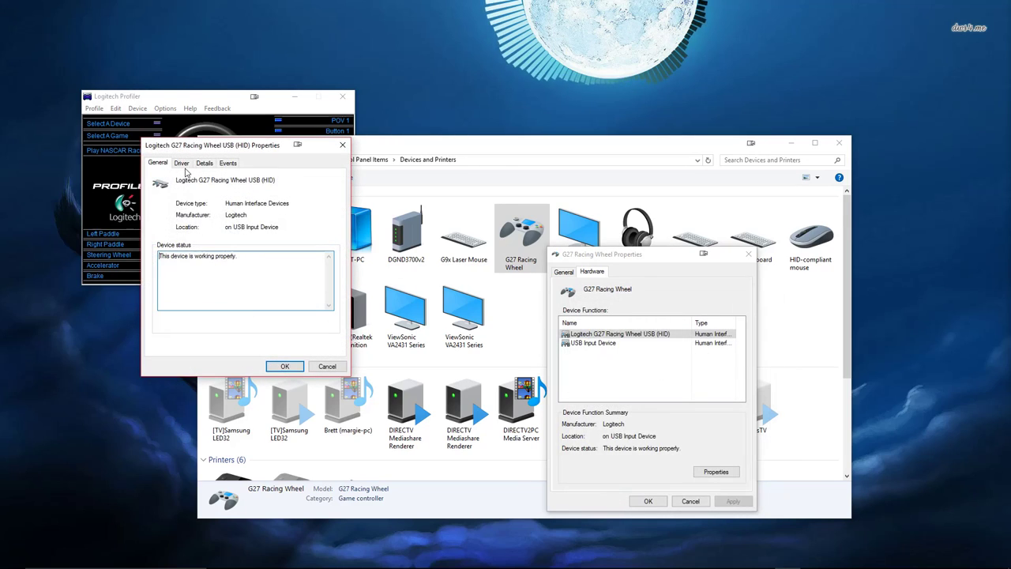
- Browse the computer's compatible drivers for the wheel's HID device and highlight Logitech G27 Racing Wheel USB (HID)
{"action": "left_click", "coordinate": [181, 164]}
{"action": "left_click", "coordinate": [179, 281]}
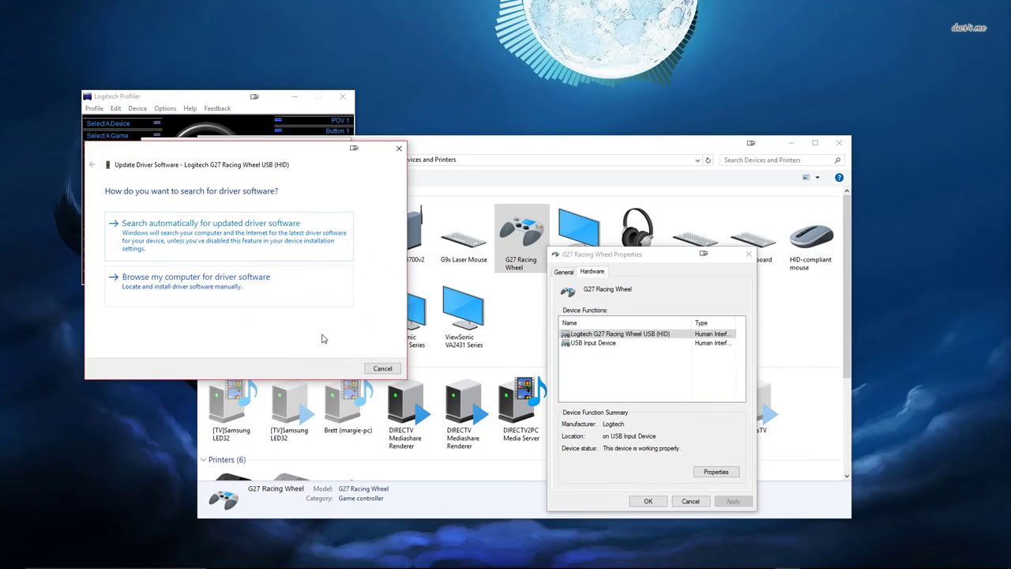
{"action": "left_click", "coordinate": [210, 283]}
{"action": "left_click", "coordinate": [219, 302]}
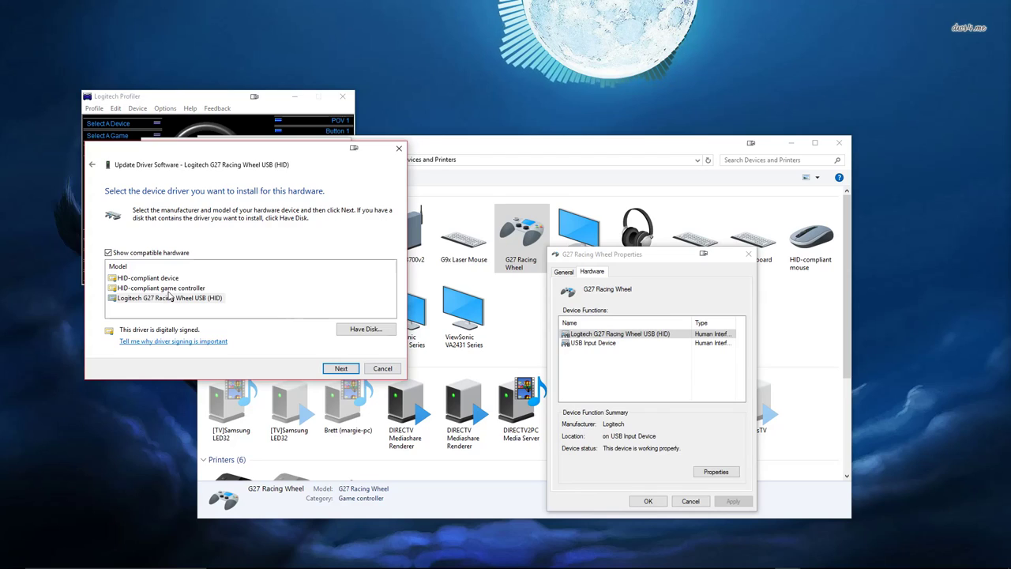
{"action": "left_click", "coordinate": [168, 289]}
{"action": "left_click", "coordinate": [167, 278]}
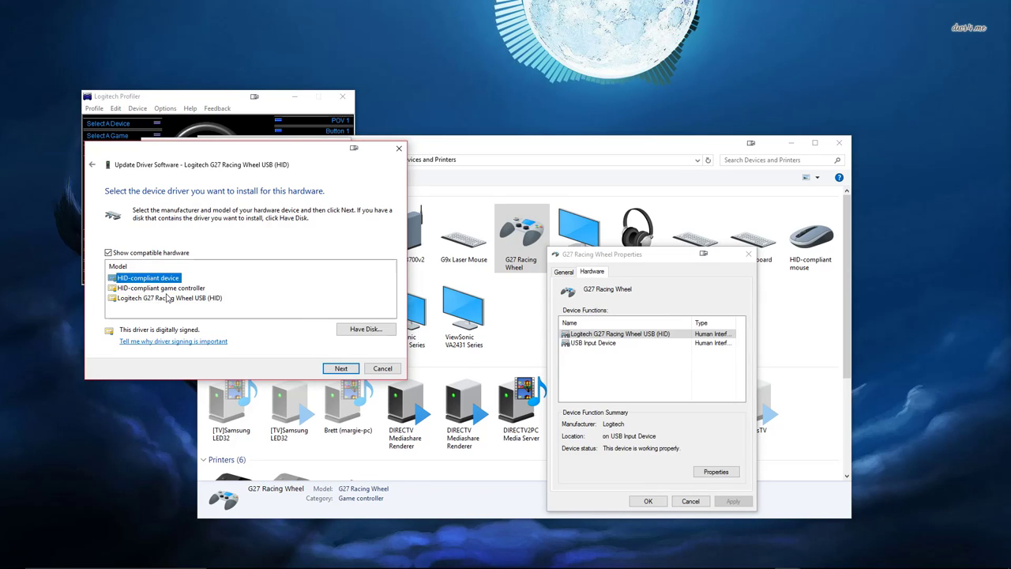
{"action": "left_click", "coordinate": [168, 298]}
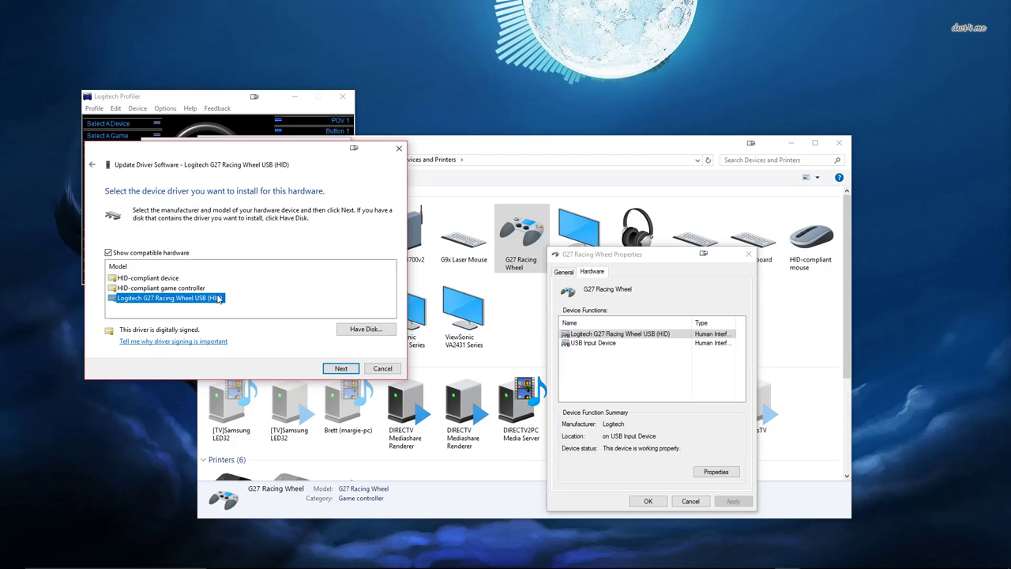
{"action": "left_click", "coordinate": [197, 289]}
{"action": "left_click", "coordinate": [174, 298]}
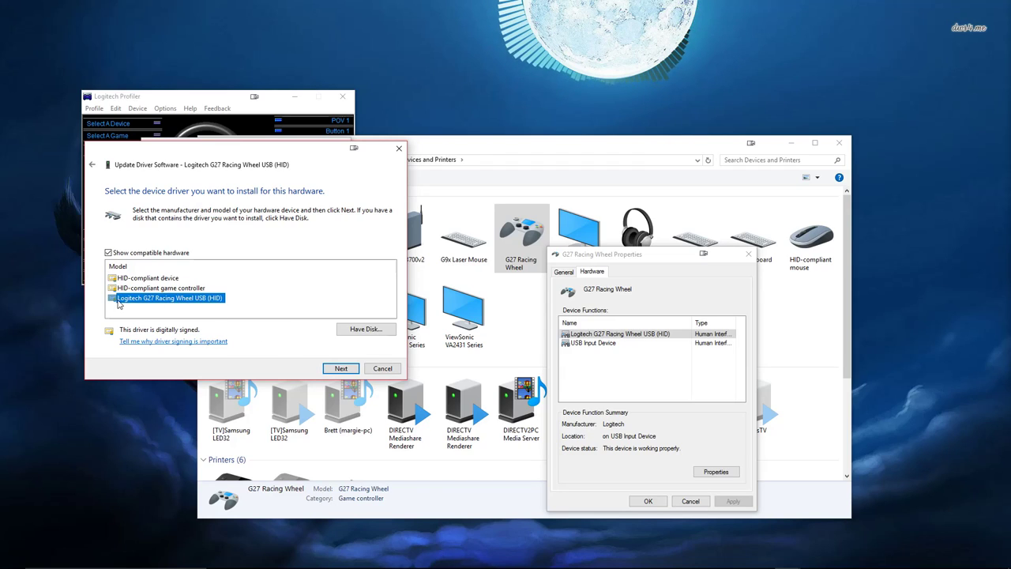
- Cancel the HID driver update and close the wheel's open properties dialogs
{"action": "left_click", "coordinate": [595, 345]}
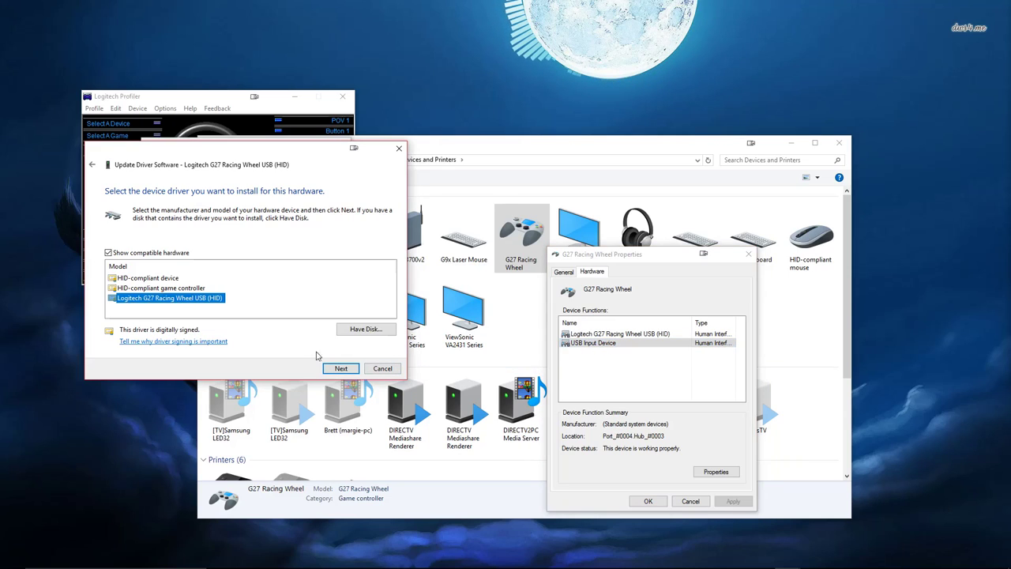
{"action": "left_click", "coordinate": [383, 369]}
{"action": "left_click", "coordinate": [663, 501]}
{"action": "left_click", "coordinate": [294, 366]}
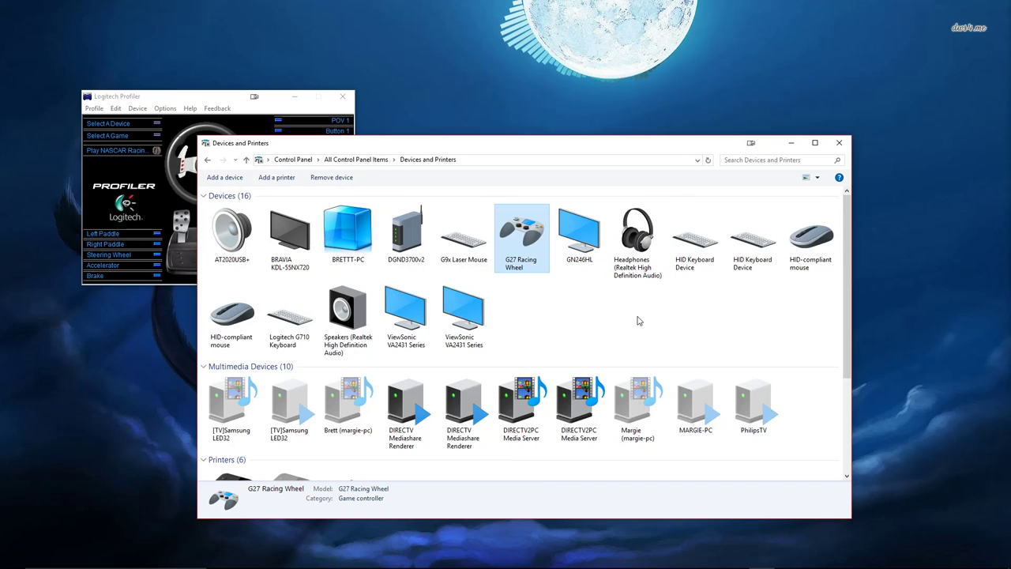
- Arrange the Devices and Printers and Logitech Profiler windows side by side without overlap
{"action": "left_click_drag", "start_coordinate": [516, 149], "coordinate": [675, 133]}
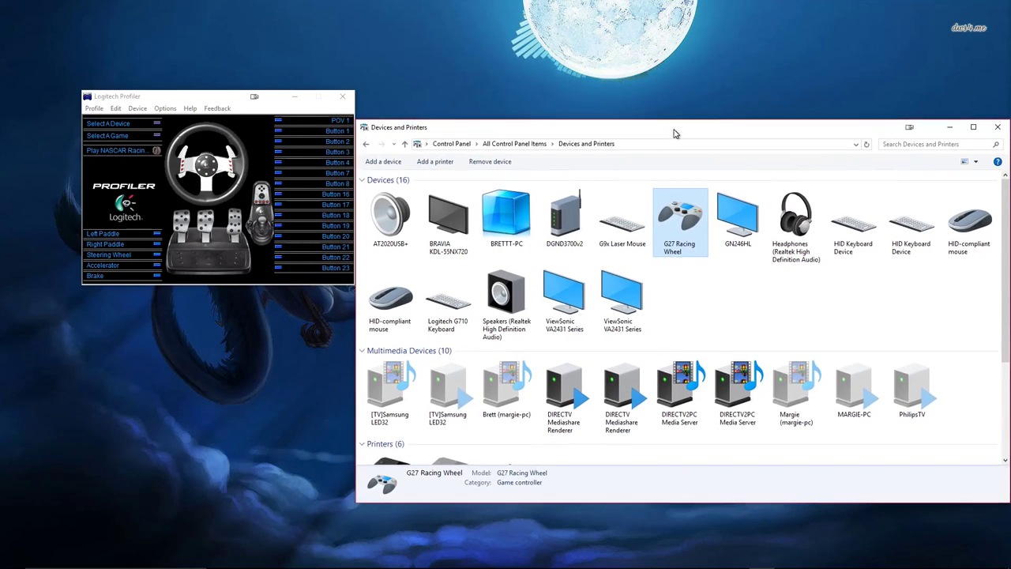
{"action": "left_click", "coordinate": [689, 333]}
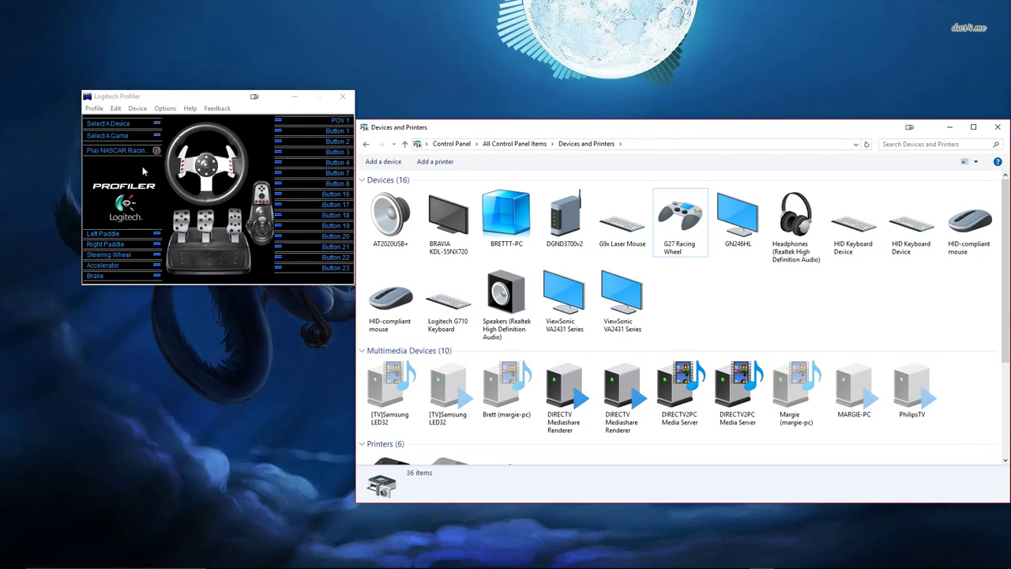
{"action": "left_click_drag", "start_coordinate": [153, 96], "coordinate": [121, 100]}
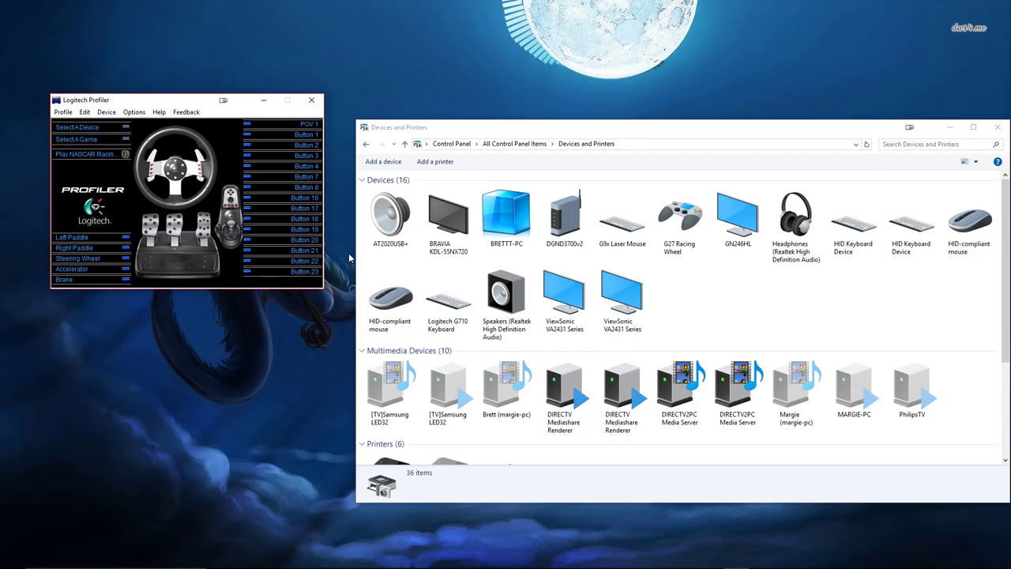
{"action": "left_click", "coordinate": [679, 221]}
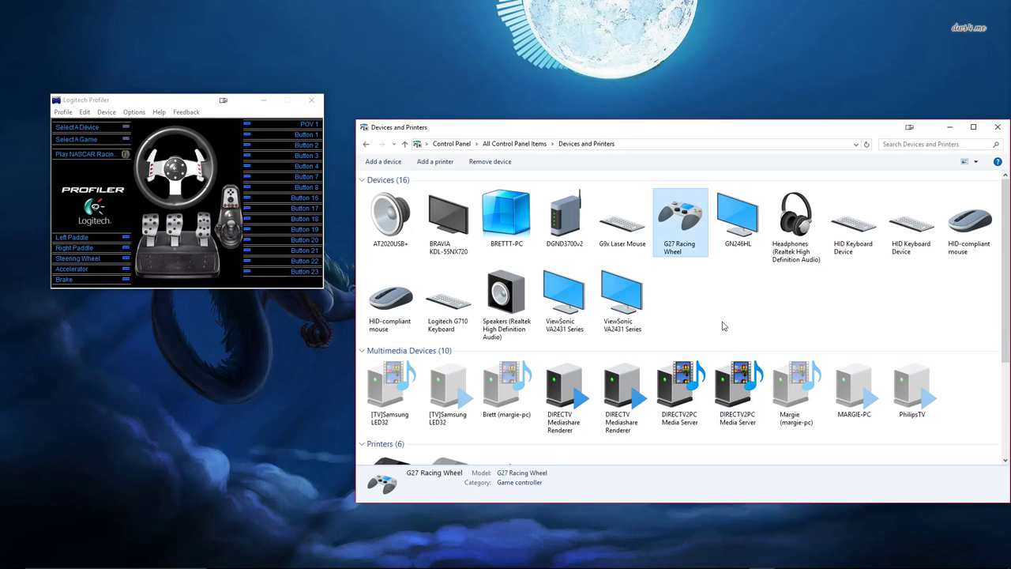
{"action": "right_click", "coordinate": [683, 246]}
{"action": "left_click", "coordinate": [704, 308]}
{"action": "left_click", "coordinate": [888, 248]}
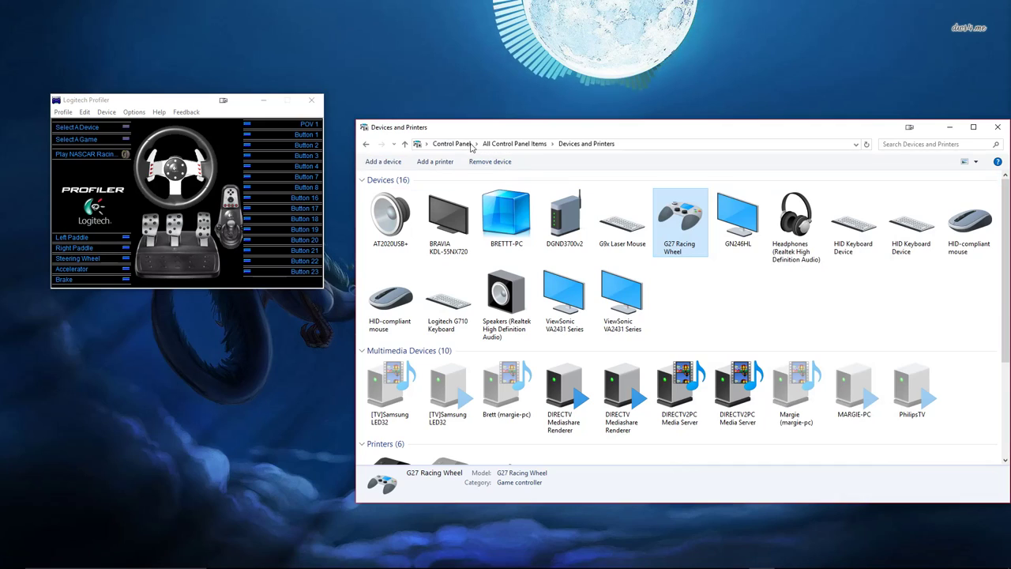
{"action": "left_click", "coordinate": [454, 144]}
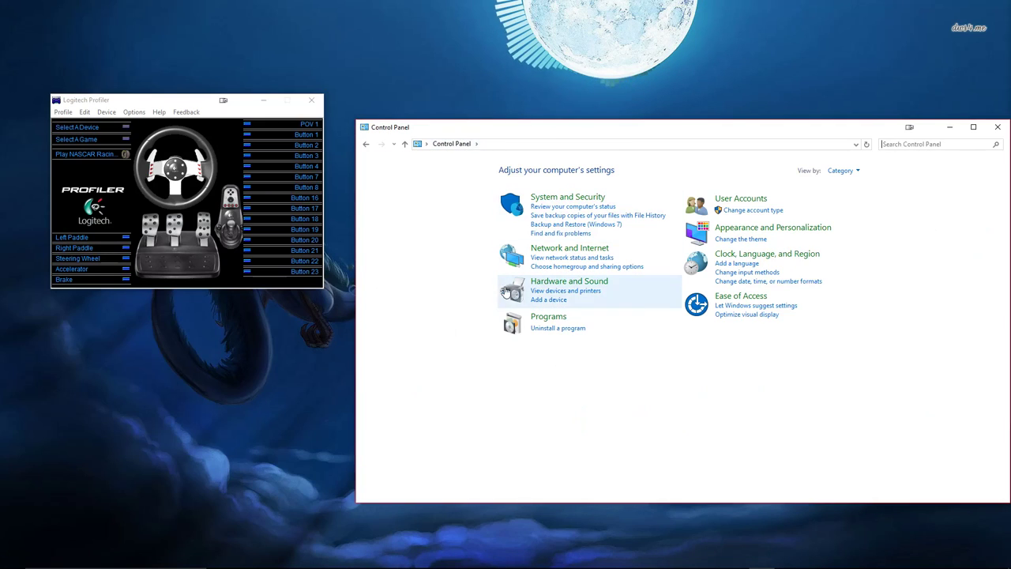
{"action": "left_click", "coordinate": [842, 171]}
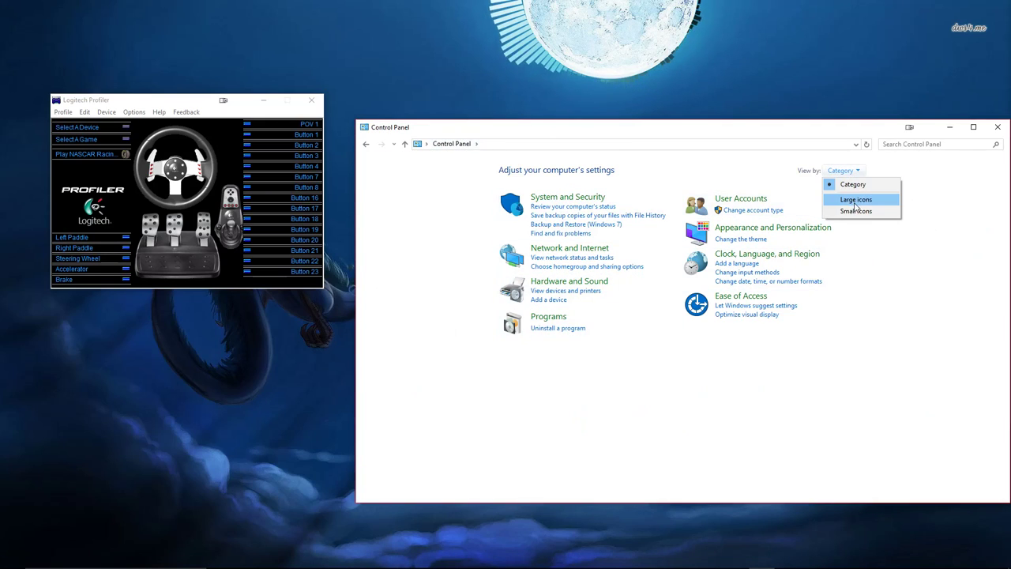
{"action": "left_click", "coordinate": [858, 183]}
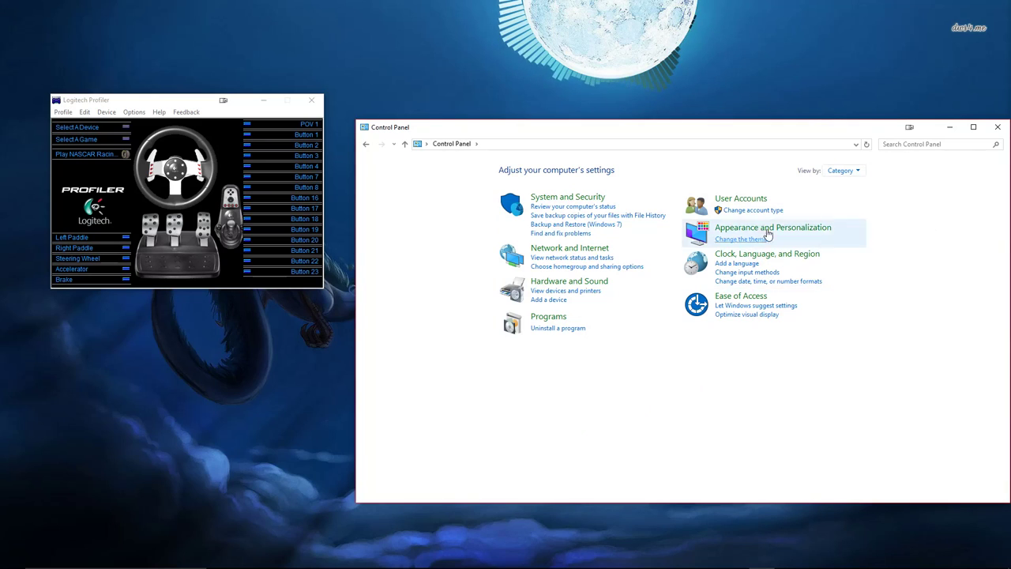
{"action": "left_click", "coordinate": [998, 126]}
- Open Device Manager from Control Panel and move its window in front of the Control Panel window
{"action": "mouse_move", "coordinate": [192, 544]}
{"action": "left_click", "coordinate": [173, 558]}
{"action": "type", "text": "control"}
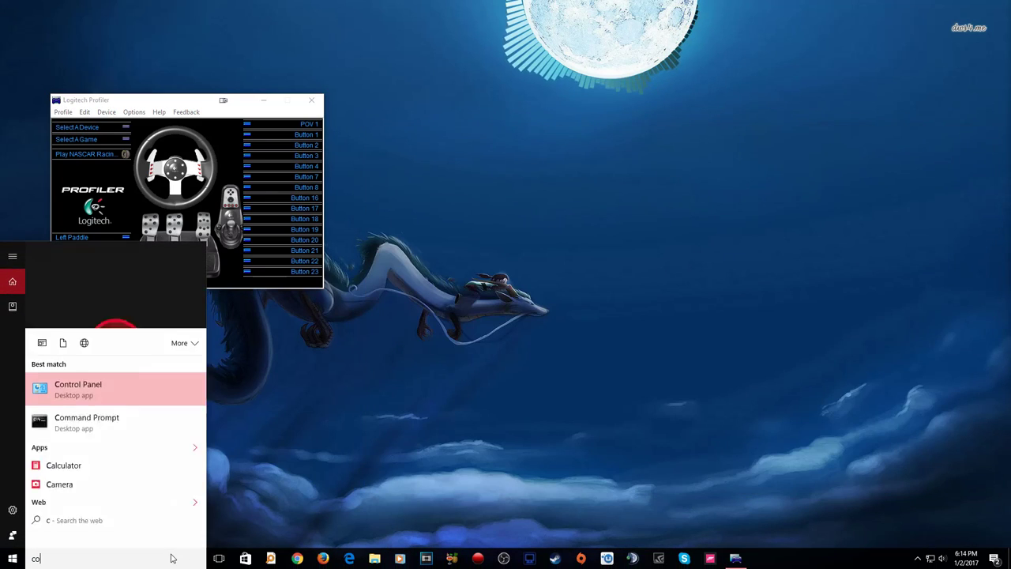
{"action": "key", "text": "Return"}
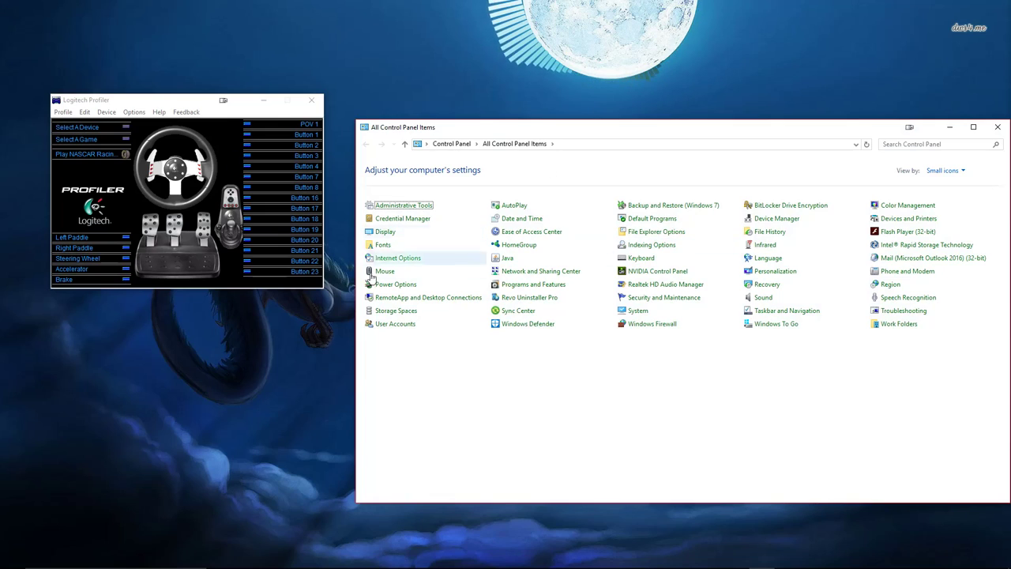
{"action": "left_click", "coordinate": [776, 218]}
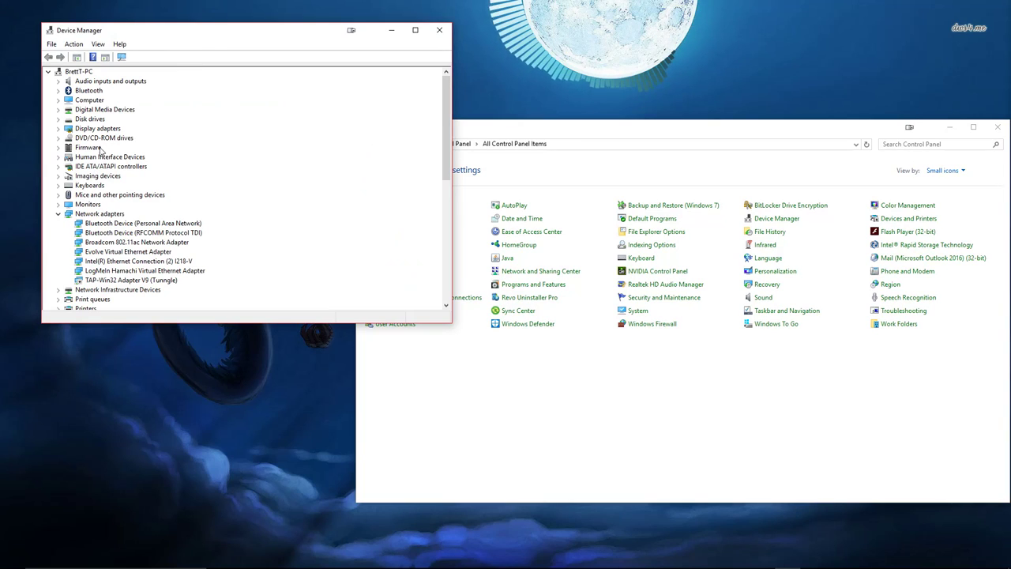
{"action": "left_click_drag", "start_coordinate": [198, 36], "coordinate": [433, 139]}
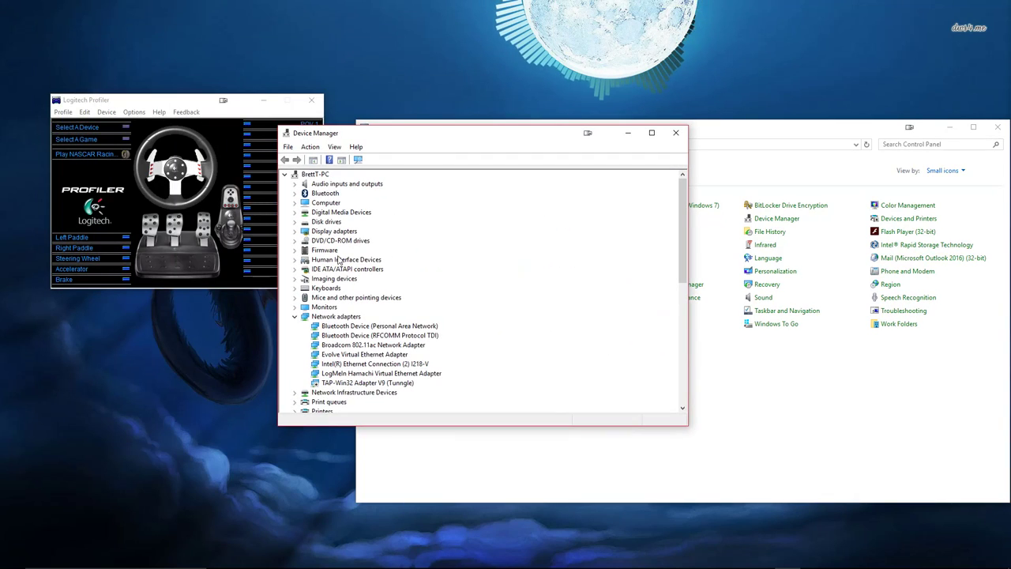
- Expand Human Interface Devices, select Logitech G27 Racing Wheel USB (HID), and view the actions available for it
{"action": "scroll", "coordinate": [335, 235], "scroll_direction": "down", "scroll_amount": 5}
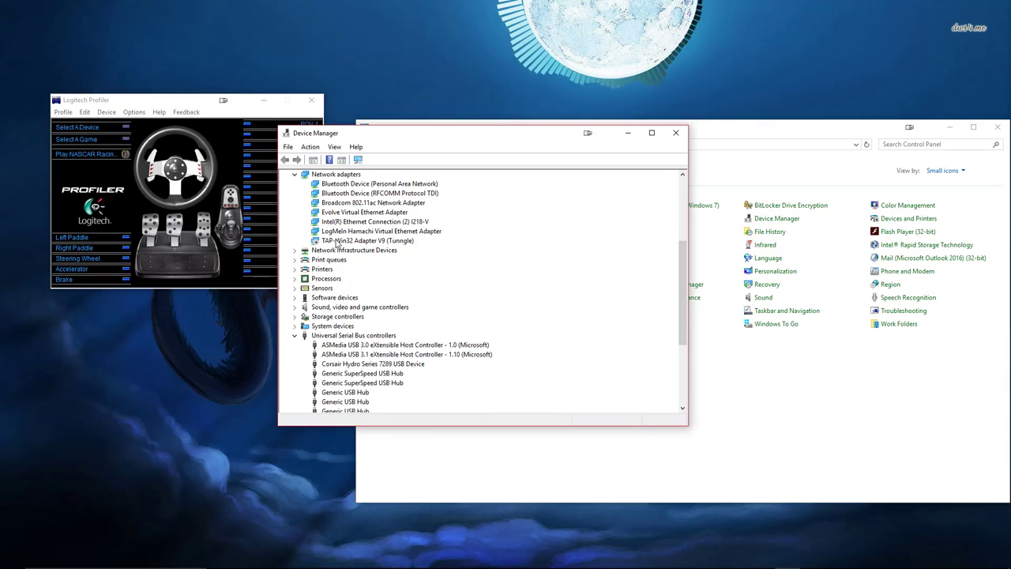
{"action": "scroll", "coordinate": [340, 263], "scroll_direction": "up", "scroll_amount": 1}
{"action": "left_click", "coordinate": [294, 202]}
{"action": "scroll", "coordinate": [296, 233], "scroll_direction": "up", "scroll_amount": 8}
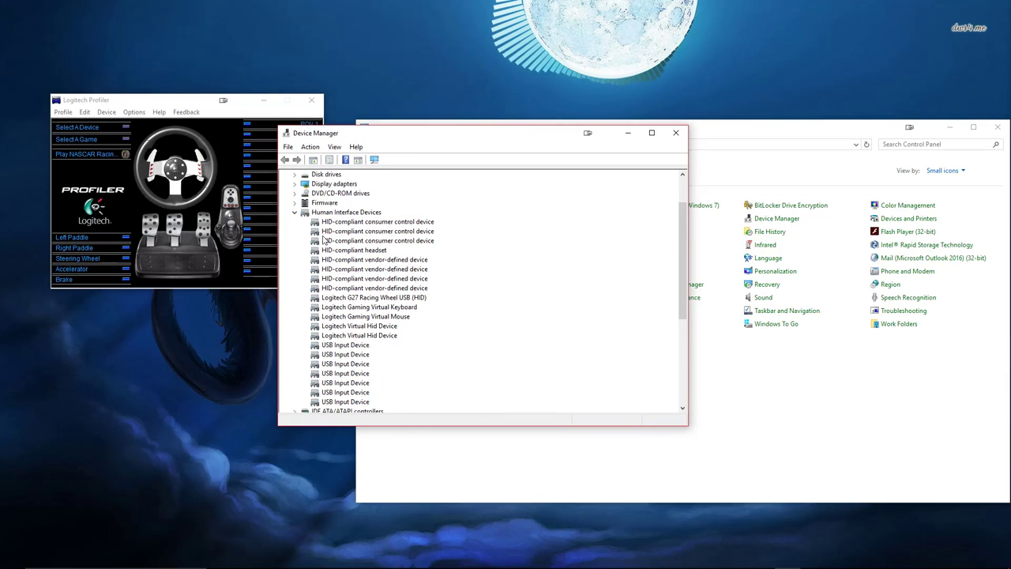
{"action": "scroll", "coordinate": [345, 281], "scroll_direction": "down", "scroll_amount": 2}
{"action": "scroll", "coordinate": [397, 312], "scroll_direction": "up", "scroll_amount": 1}
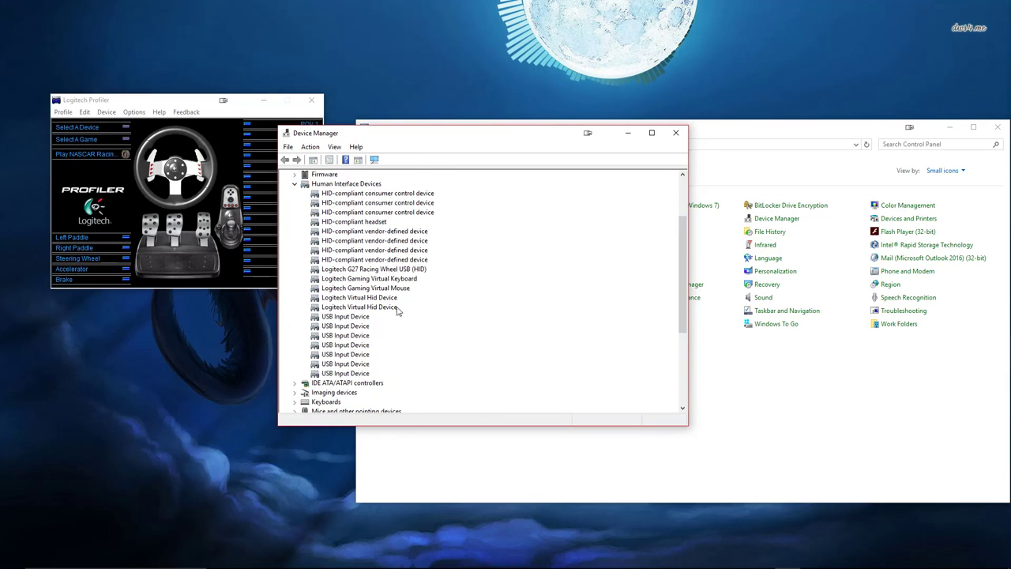
{"action": "left_click", "coordinate": [362, 269]}
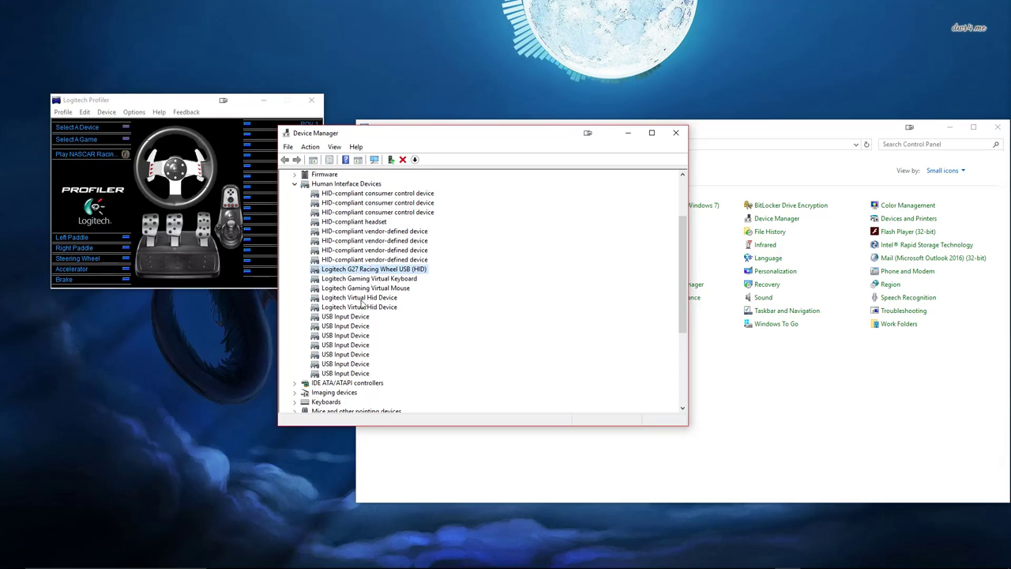
{"action": "right_click", "coordinate": [400, 273]}
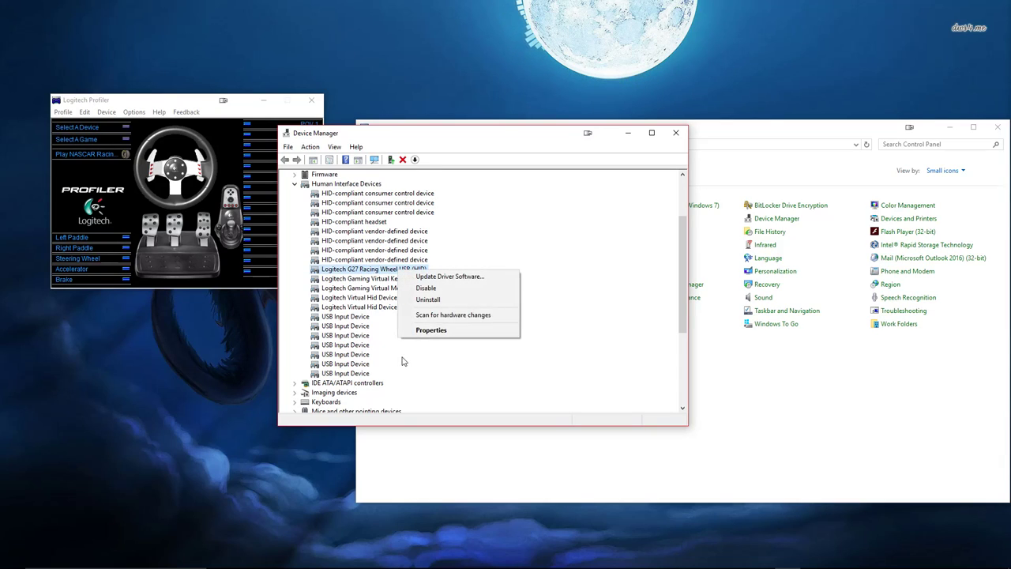
{"action": "left_click", "coordinate": [650, 236]}
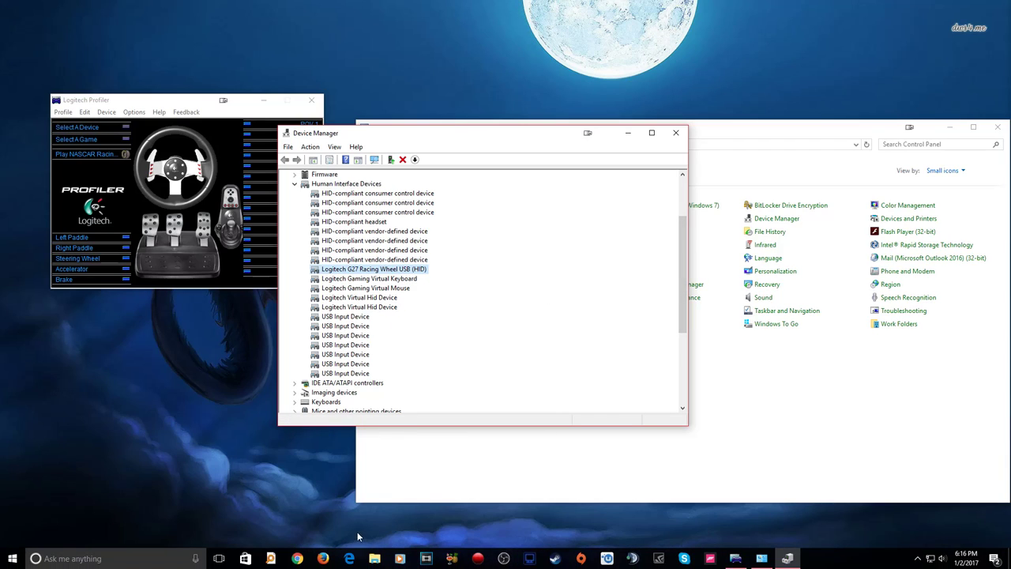
- Open a Chrome window and search Google for "logitech g27 drivers"
{"action": "left_click", "coordinate": [395, 555]}
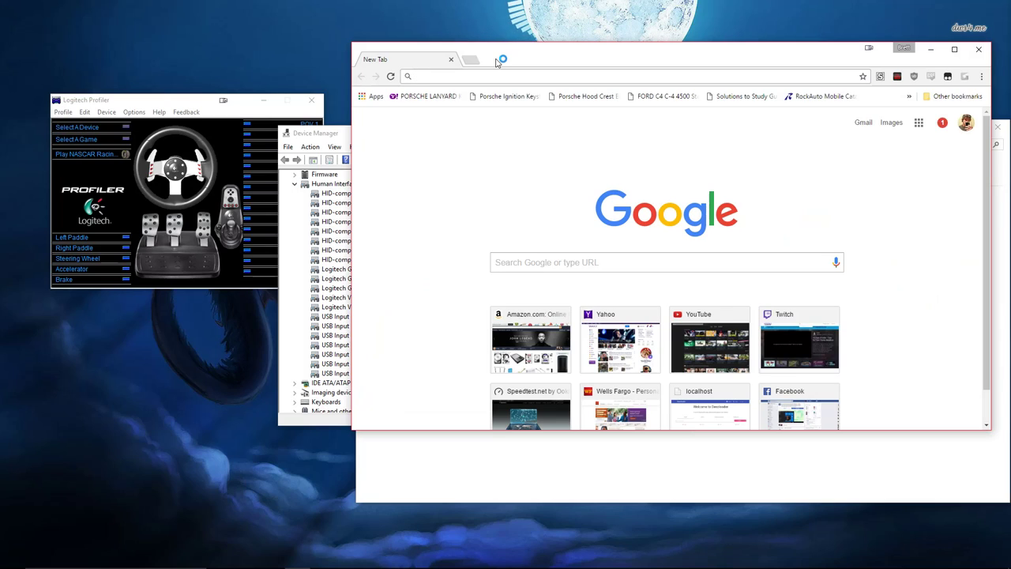
{"action": "type", "text": "g27"}
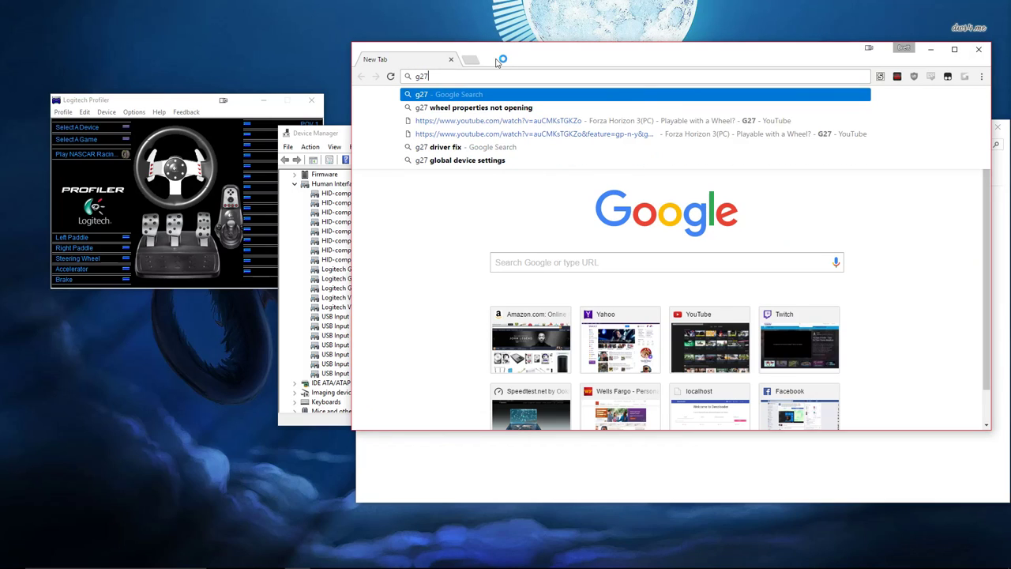
{"action": "key", "text": "BackSpace"}
{"action": "key", "text": "BackSpace"}
{"action": "key", "text": "BackSpace"}
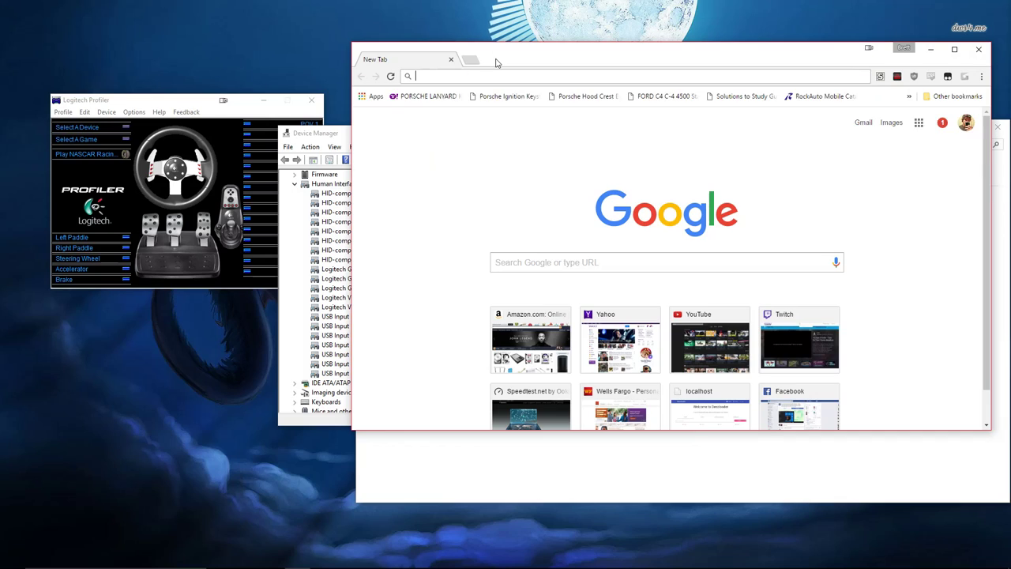
{"action": "type", "text": "logi"}
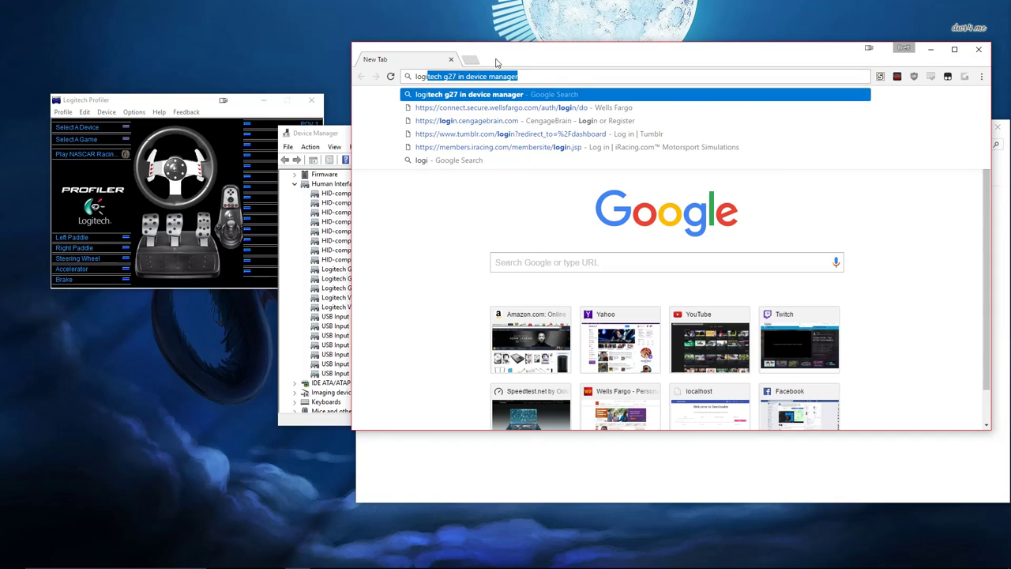
{"action": "type", "text": "tech g27 in"}
{"action": "key", "text": "BackSpace"}
{"action": "key", "text": "BackSpace"}
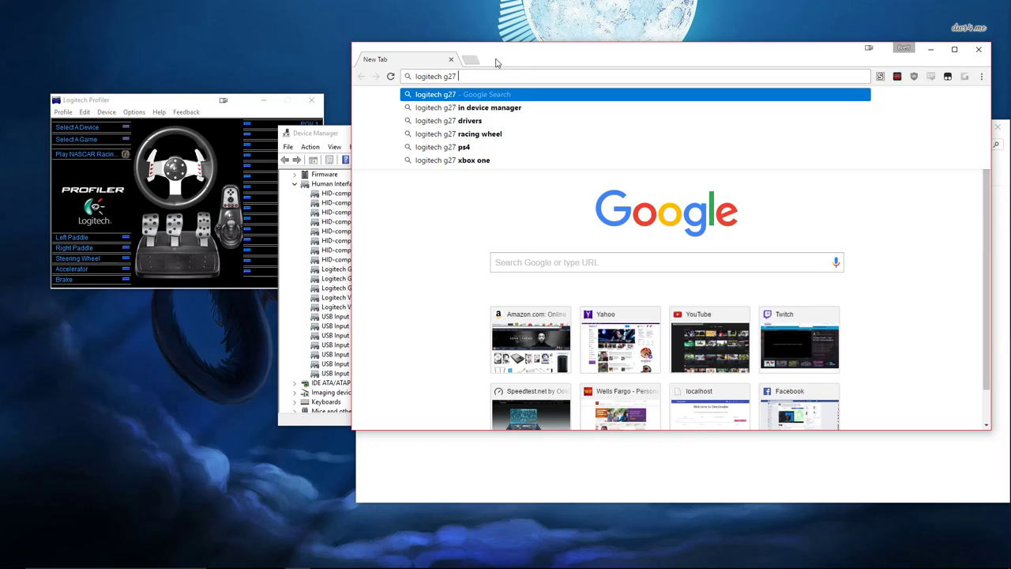
{"action": "left_click", "coordinate": [498, 120]}
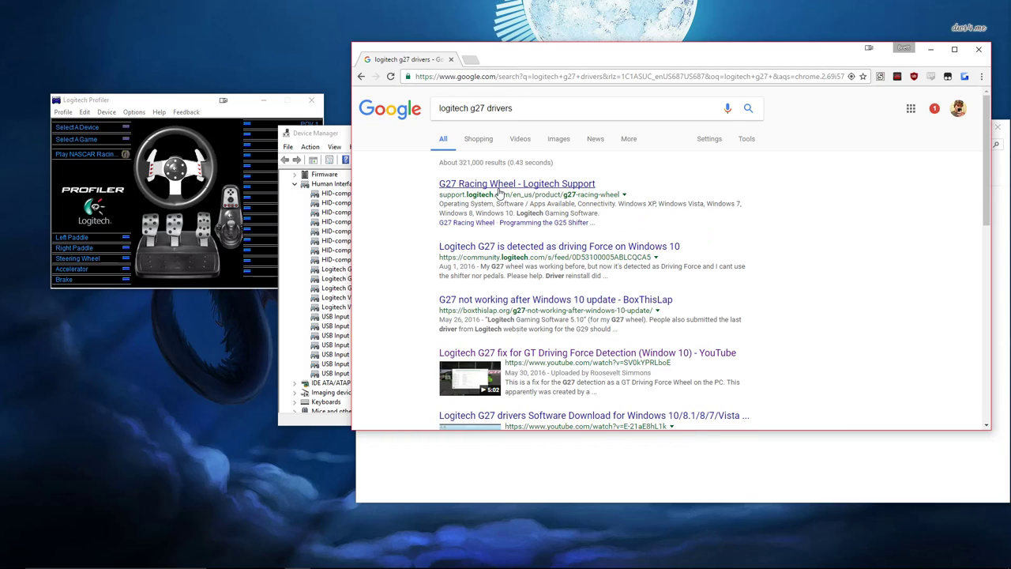
- Open Logitech Support's G27 Racing Wheel page, maximize the browser window, and go to the page's Windows downloads
{"action": "left_click", "coordinate": [500, 184]}
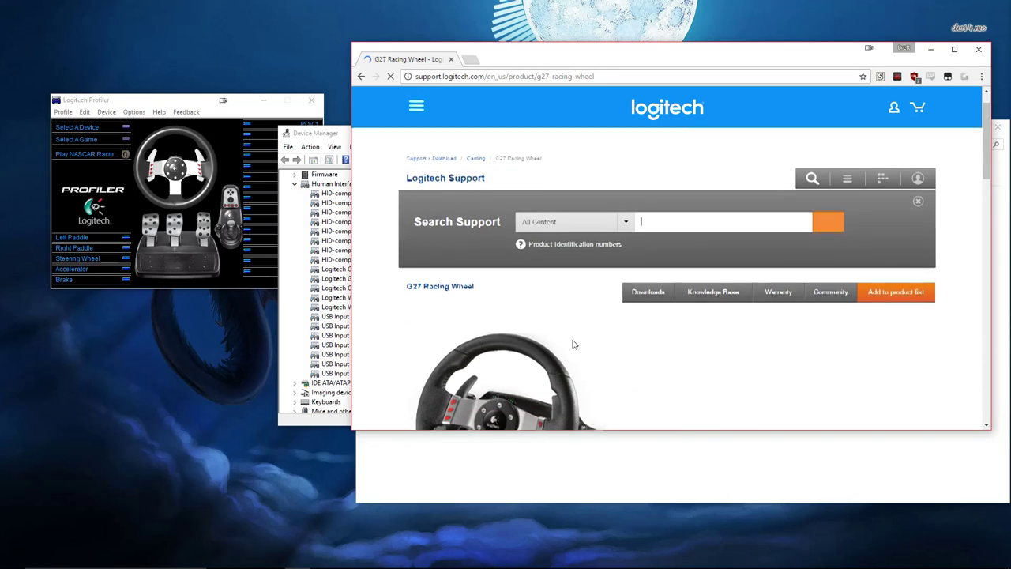
{"action": "double_click", "coordinate": [593, 56]}
{"action": "scroll", "coordinate": [448, 289], "scroll_direction": "down", "scroll_amount": 1}
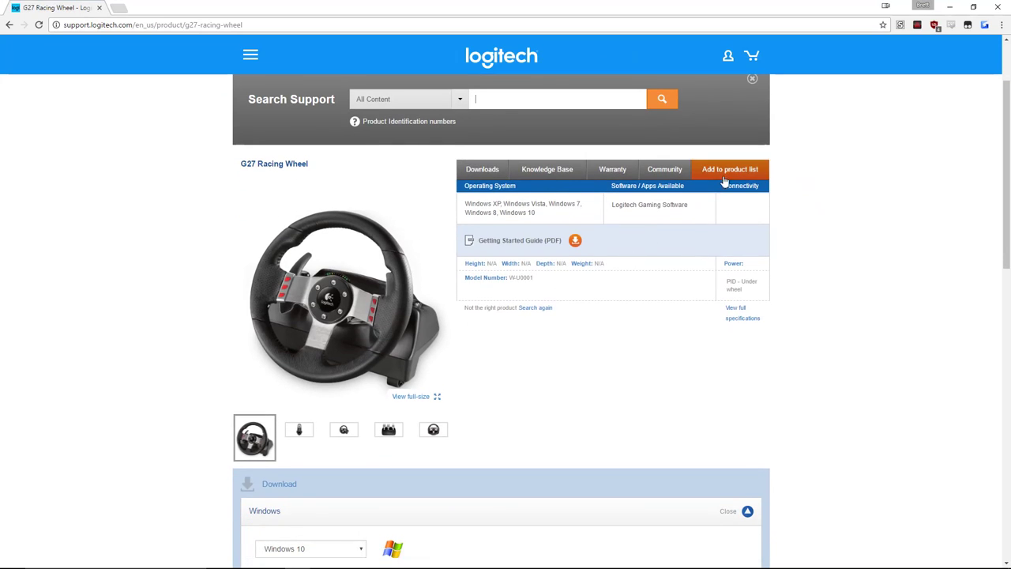
{"action": "left_click", "coordinate": [494, 172]}
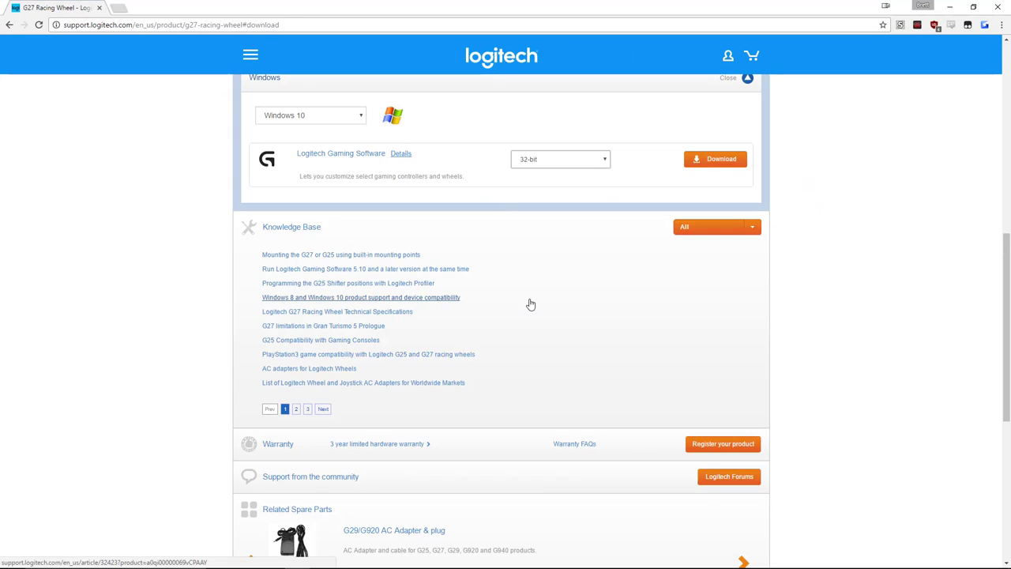
{"action": "scroll", "coordinate": [766, 269], "scroll_direction": "up", "scroll_amount": 2}
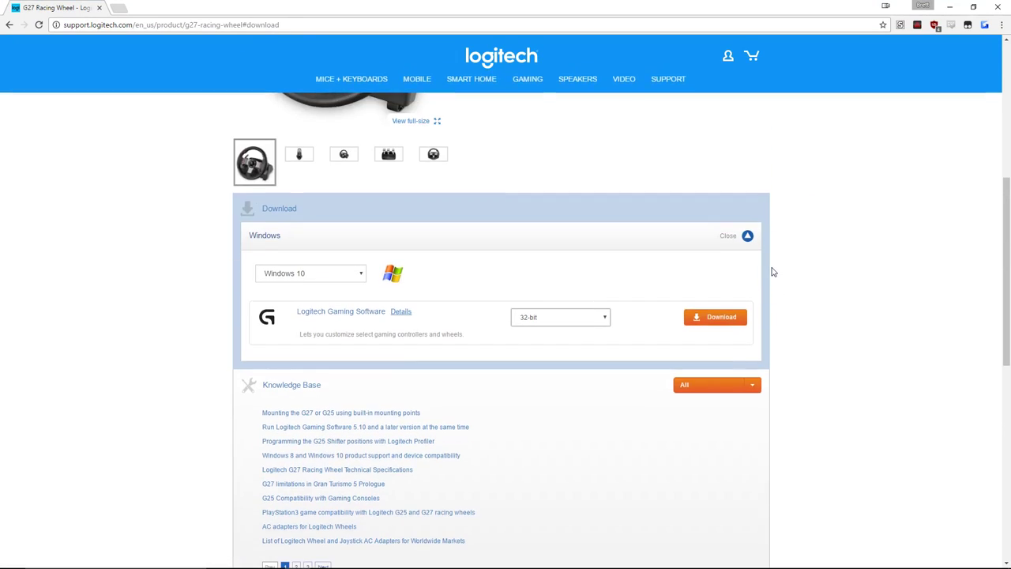
- Examine the Windows version and 32-bit/64-bit choices offered for the Logitech Gaming Software download, keeping Windows 10 selected
{"action": "scroll", "coordinate": [759, 261], "scroll_direction": "down", "scroll_amount": 1}
{"action": "left_click", "coordinate": [300, 225]}
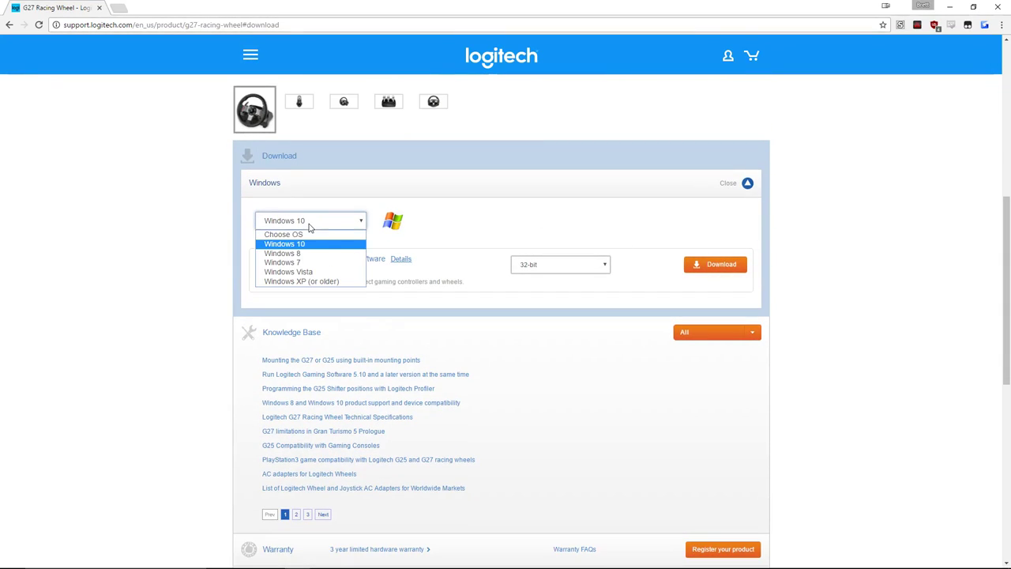
{"action": "left_click", "coordinate": [338, 187]}
{"action": "left_click", "coordinate": [337, 187]}
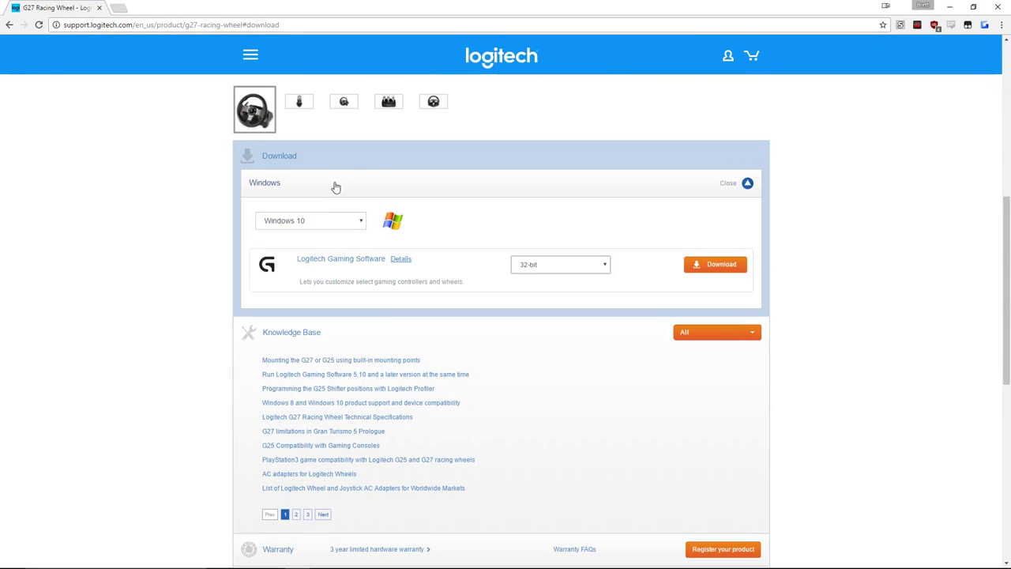
{"action": "left_click", "coordinate": [323, 224]}
{"action": "left_click", "coordinate": [323, 225]}
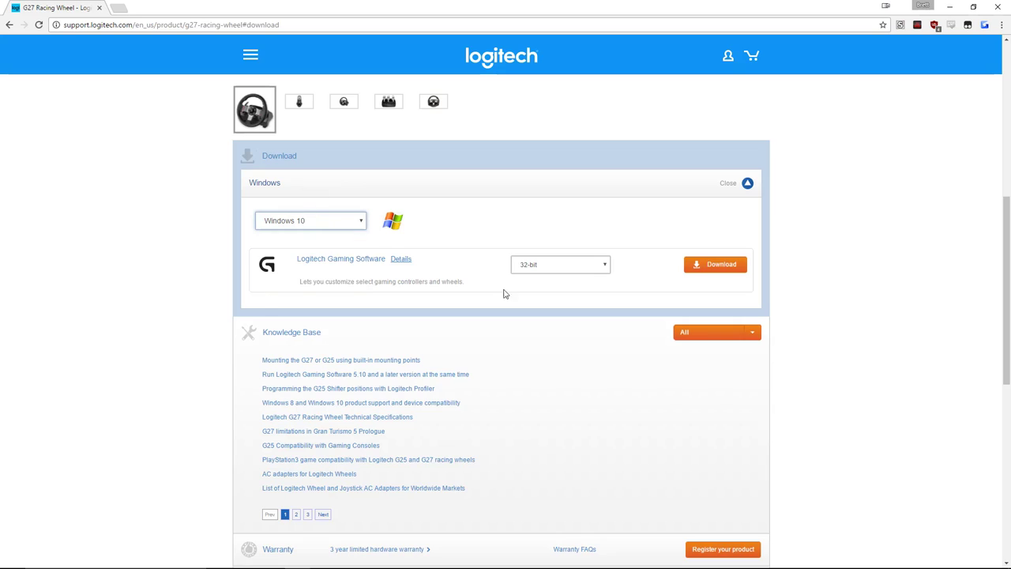
{"action": "left_click", "coordinate": [596, 267]}
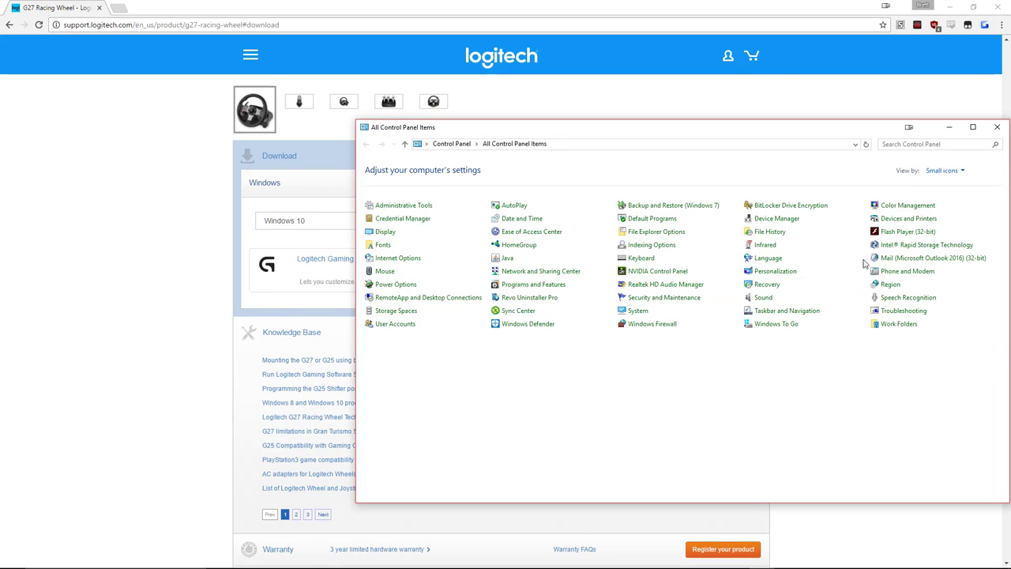
- Close the Control Panel and Chrome windows, and bring Device Manager in front of the slightly shifted Logitech Profiler window
{"action": "left_click", "coordinate": [998, 126]}
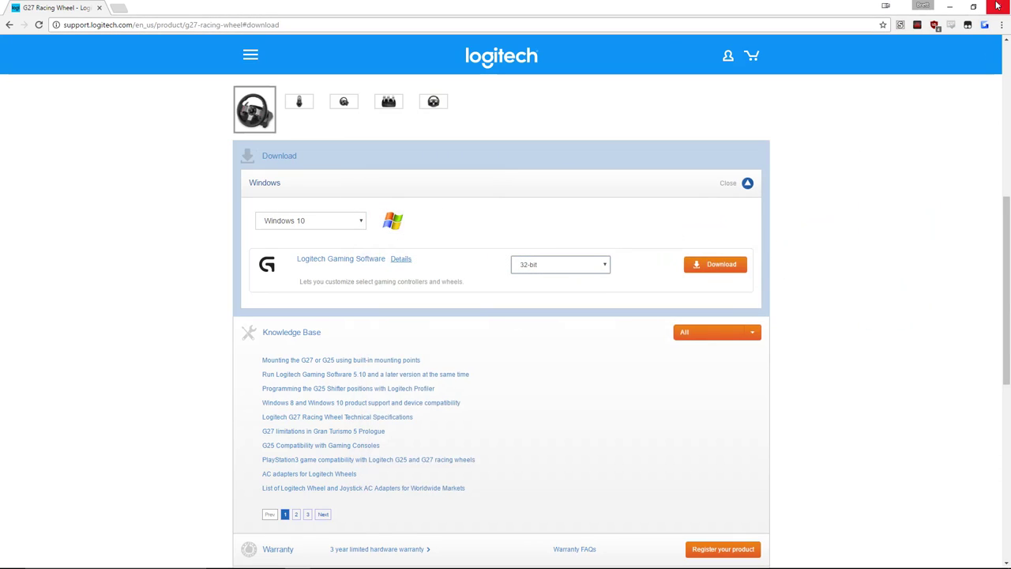
{"action": "left_click", "coordinate": [997, 7]}
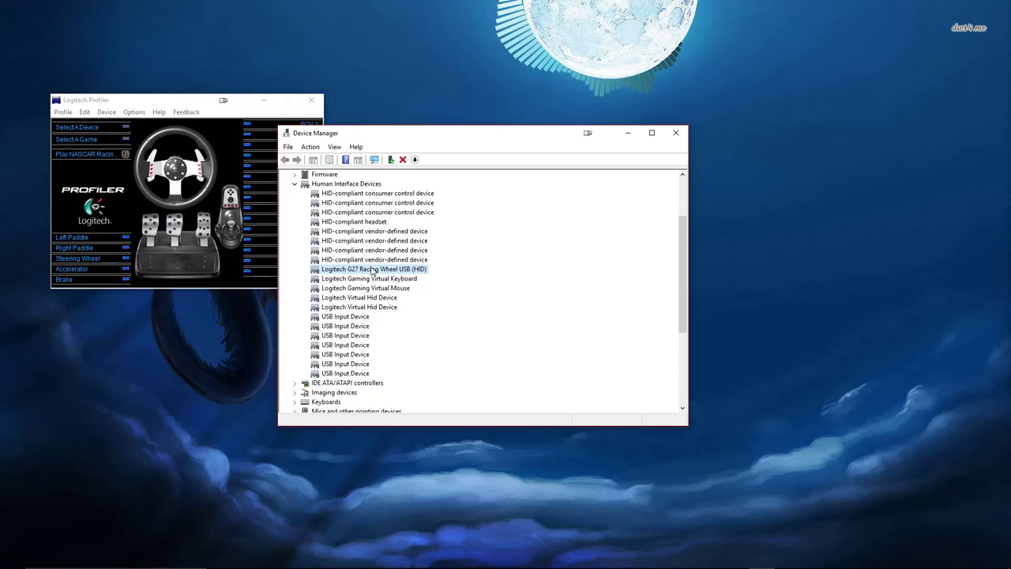
{"action": "left_click_drag", "start_coordinate": [136, 106], "coordinate": [125, 107]}
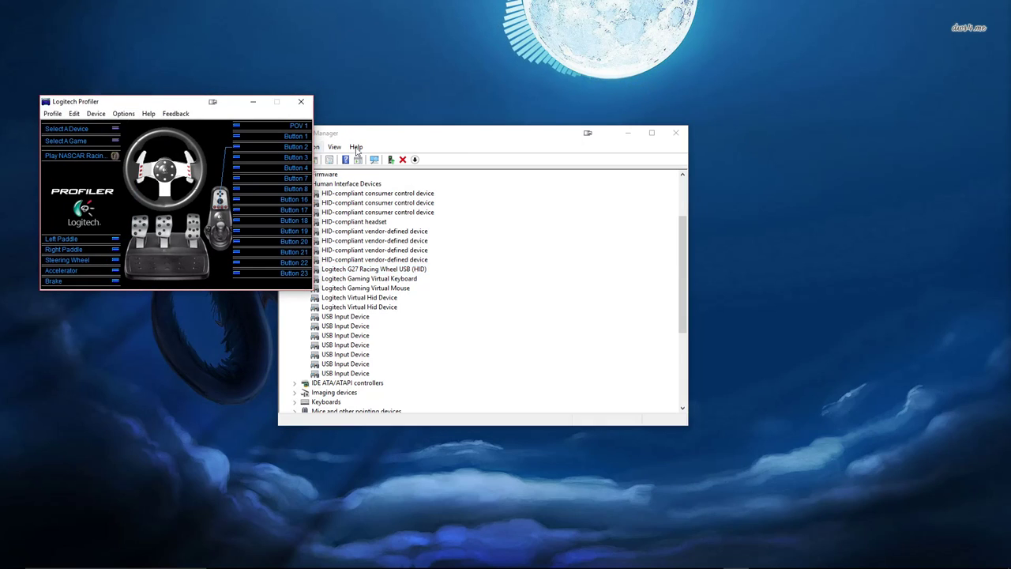
{"action": "left_click", "coordinate": [395, 148]}
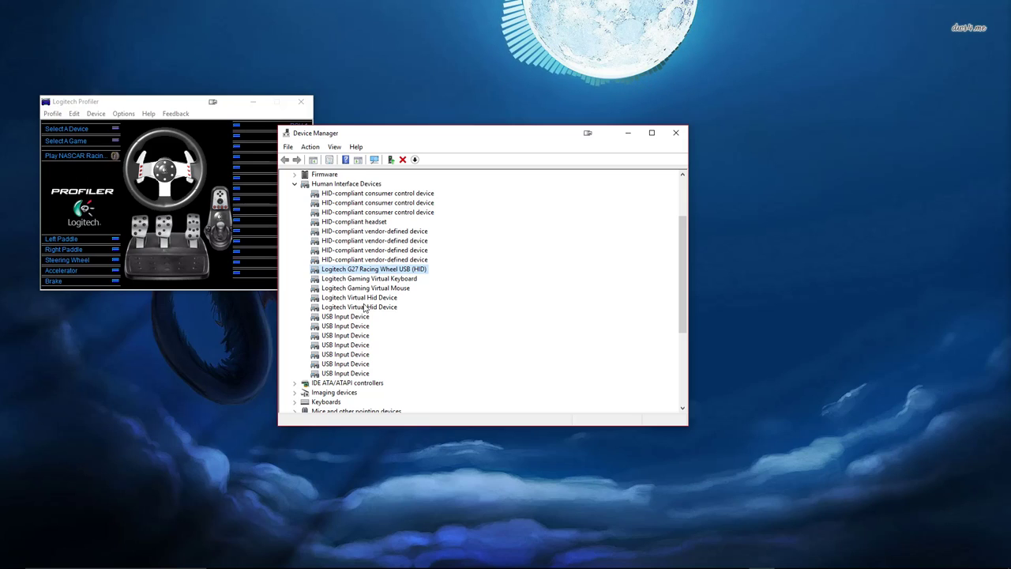
- Collapse the Human Interface Devices category in Device Manager and look through the list of device categories
{"action": "scroll", "coordinate": [402, 298], "scroll_direction": "down", "scroll_amount": 3}
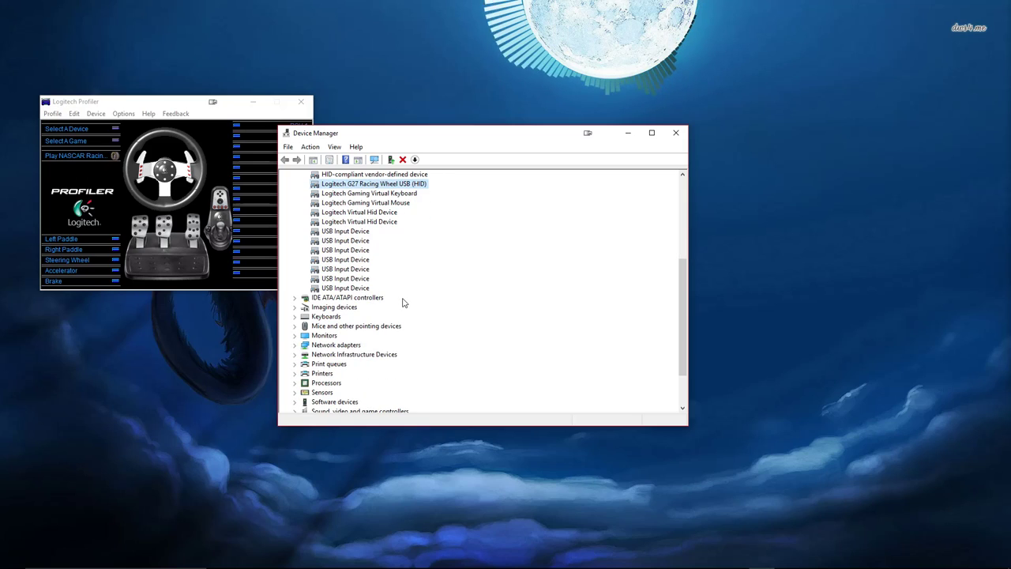
{"action": "scroll", "coordinate": [405, 303], "scroll_direction": "down", "scroll_amount": 2}
{"action": "scroll", "coordinate": [408, 340], "scroll_direction": "up", "scroll_amount": 7}
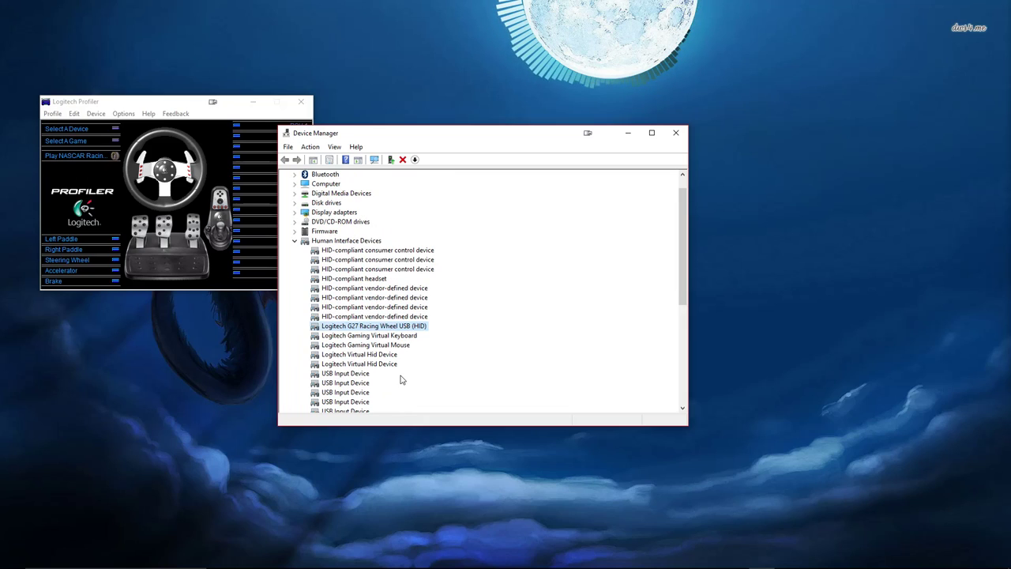
{"action": "left_click", "coordinate": [297, 242]}
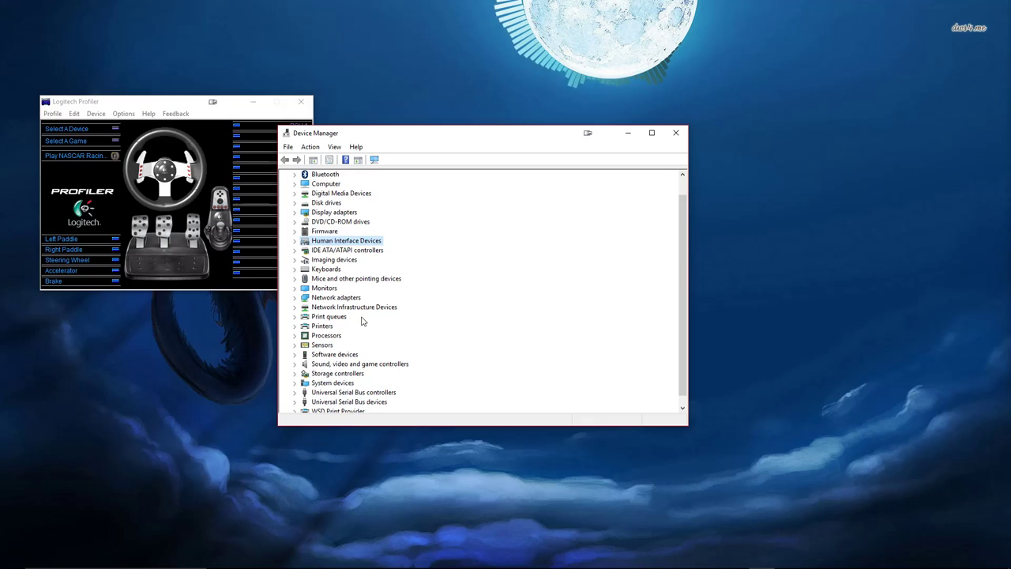
{"action": "scroll", "coordinate": [371, 289], "scroll_direction": "down", "scroll_amount": 1}
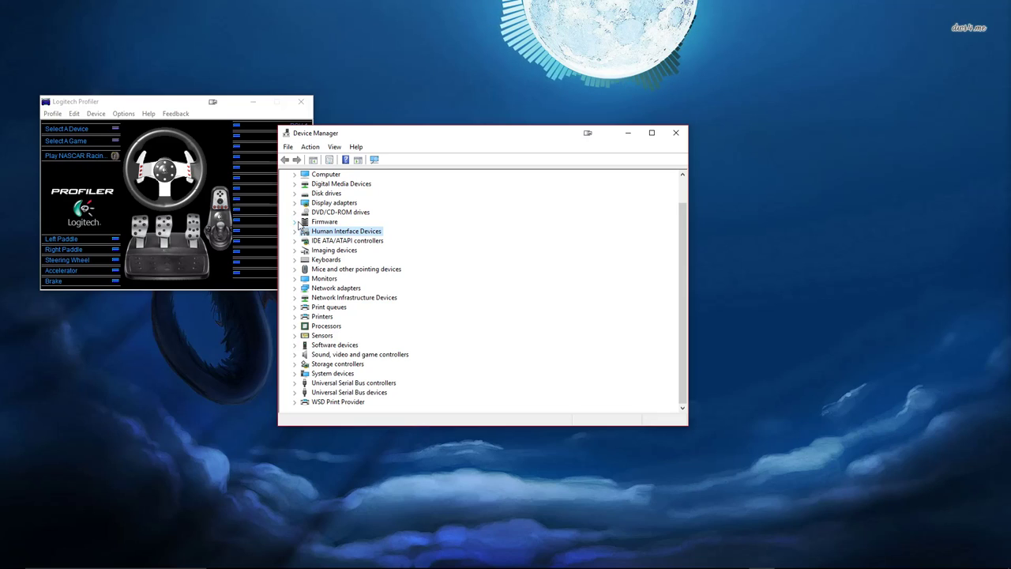
{"action": "scroll", "coordinate": [423, 237], "scroll_direction": "up", "scroll_amount": 1}
{"action": "scroll", "coordinate": [424, 242], "scroll_direction": "down", "scroll_amount": 1}
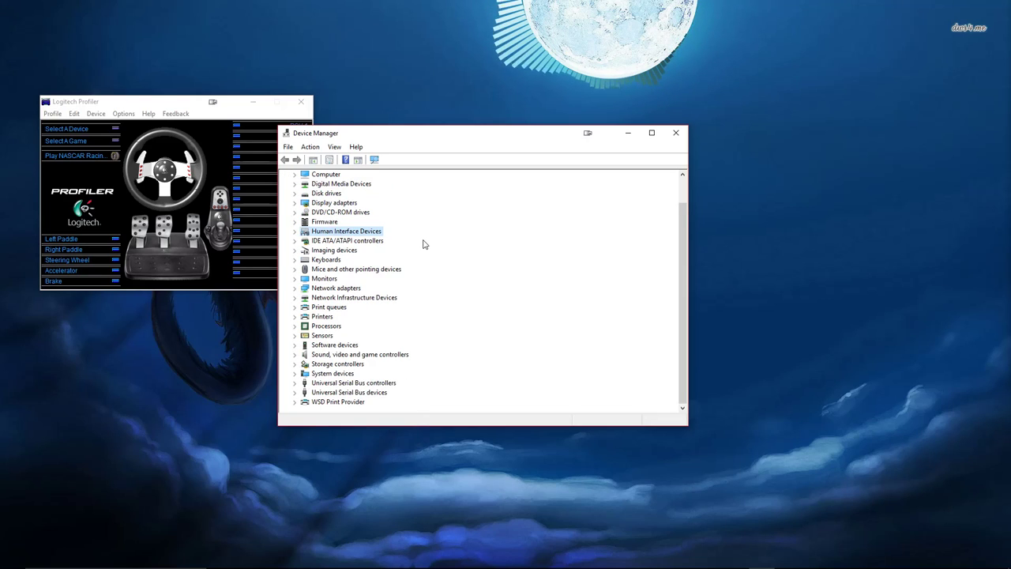
{"action": "scroll", "coordinate": [446, 369], "scroll_direction": "up", "scroll_amount": 2}
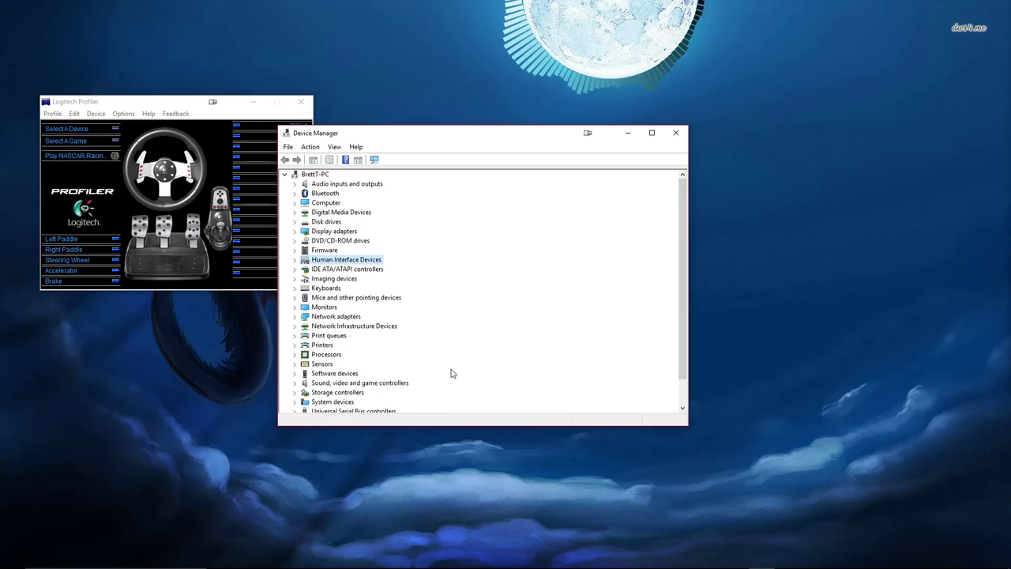